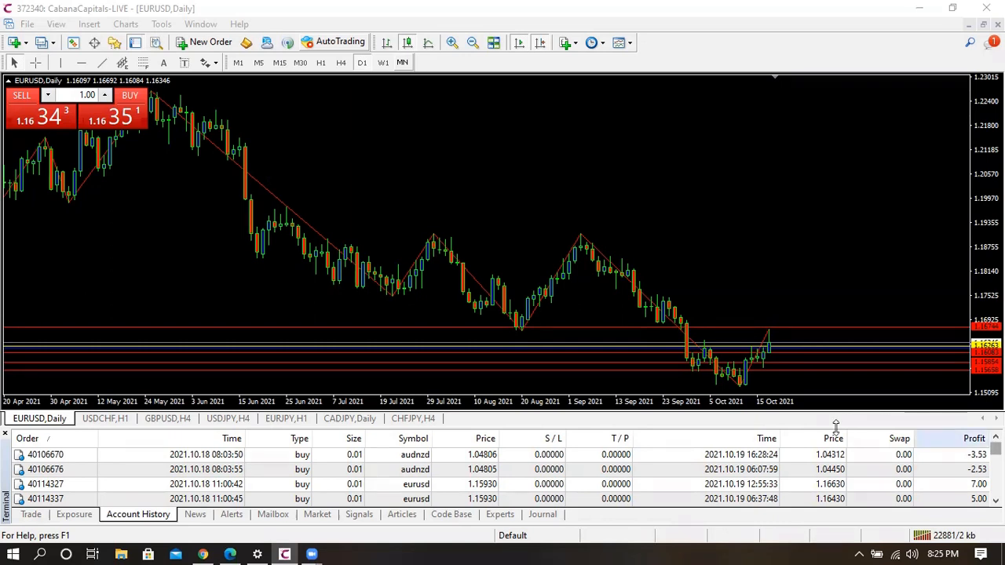
Step: Enlarge the terminal pane and check the account balance and the closed-trade history down to its profit/loss summary
drag(700, 429, 695, 236)
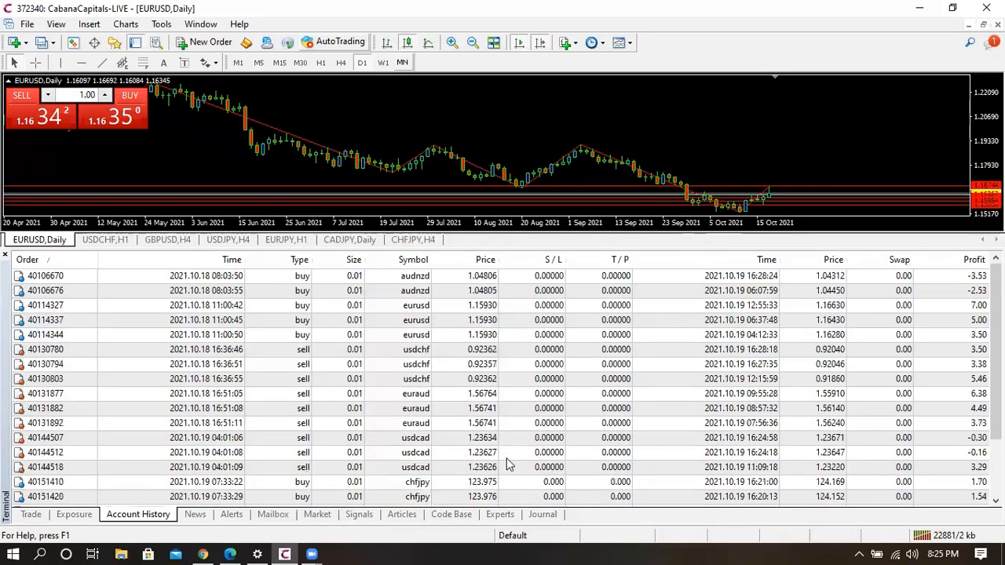
click(35, 515)
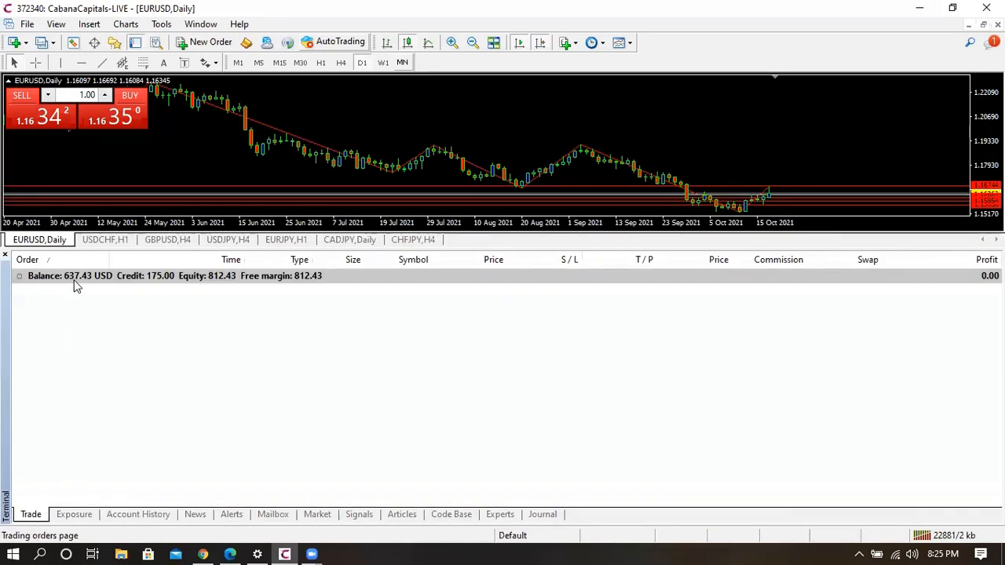
click(130, 517)
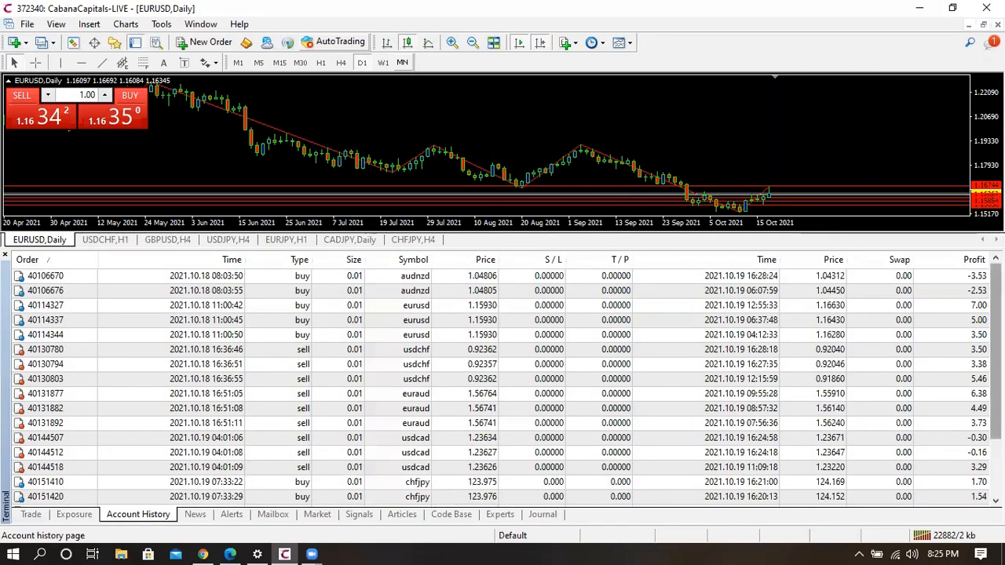
scroll(893, 410, down, 2)
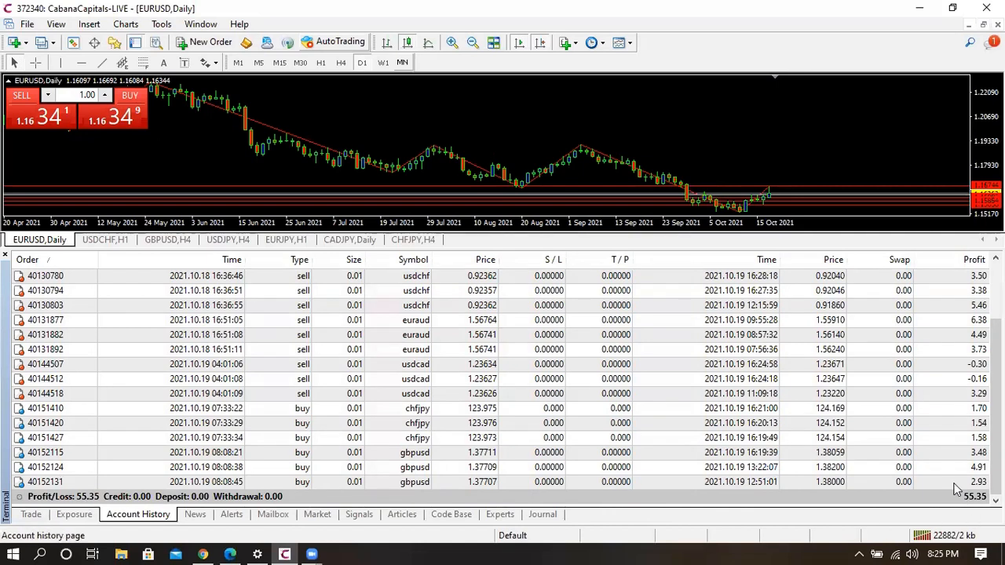
Step: Set the account history period to All History
scroll(995, 393, up, 2)
right_click(581, 291)
click(648, 301)
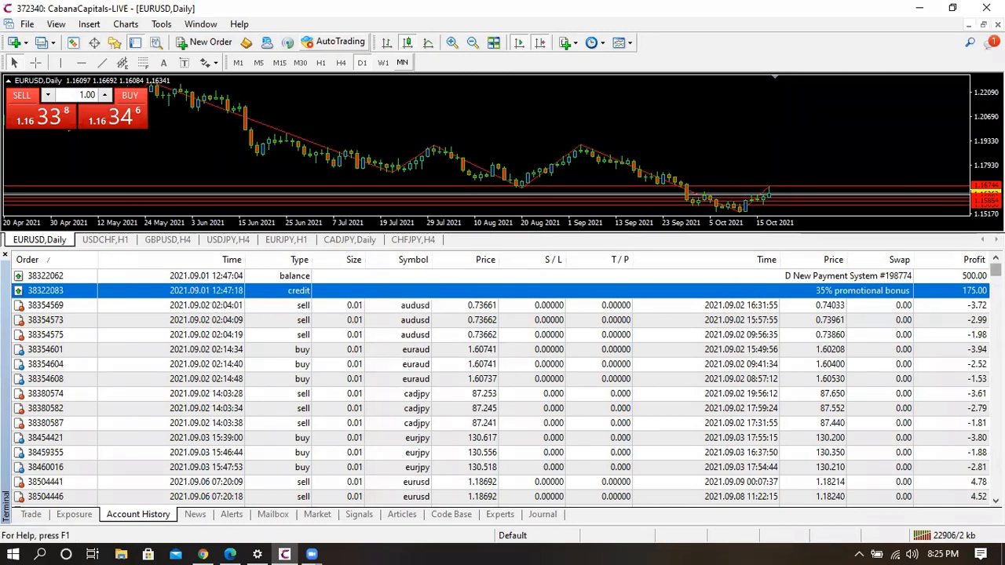
Step: Examine the full account history from the initial deposit and 35% promotional bonus through all closed trades to the summary line
scroll(502, 385, down, 2)
scroll(502, 384, down, 20)
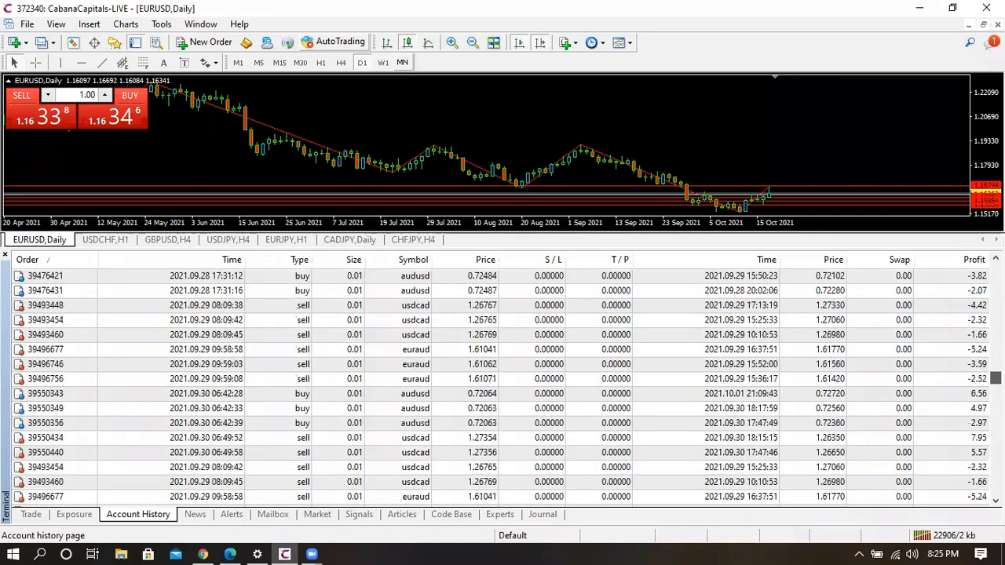
scroll(502, 384, down, 3)
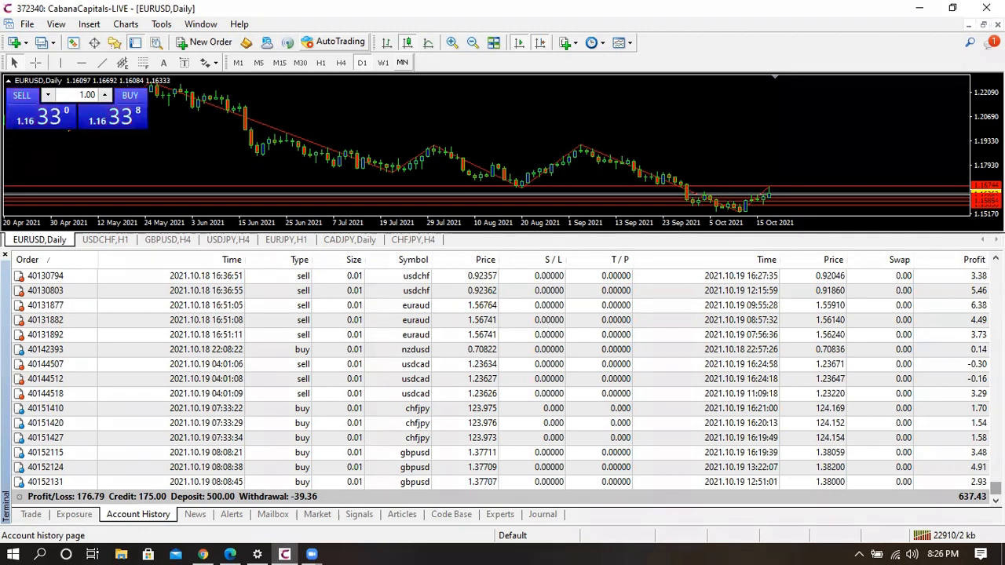
mouse_move(995, 488)
mouse_down()
mouse_move(995, 462)
mouse_move(996, 489)
mouse_up()
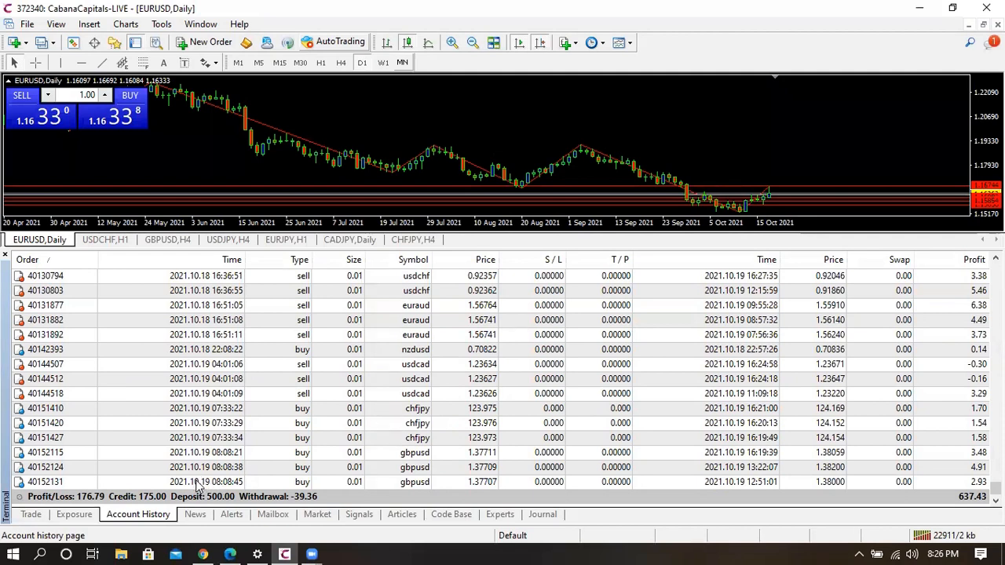
scroll(614, 352, up, 20)
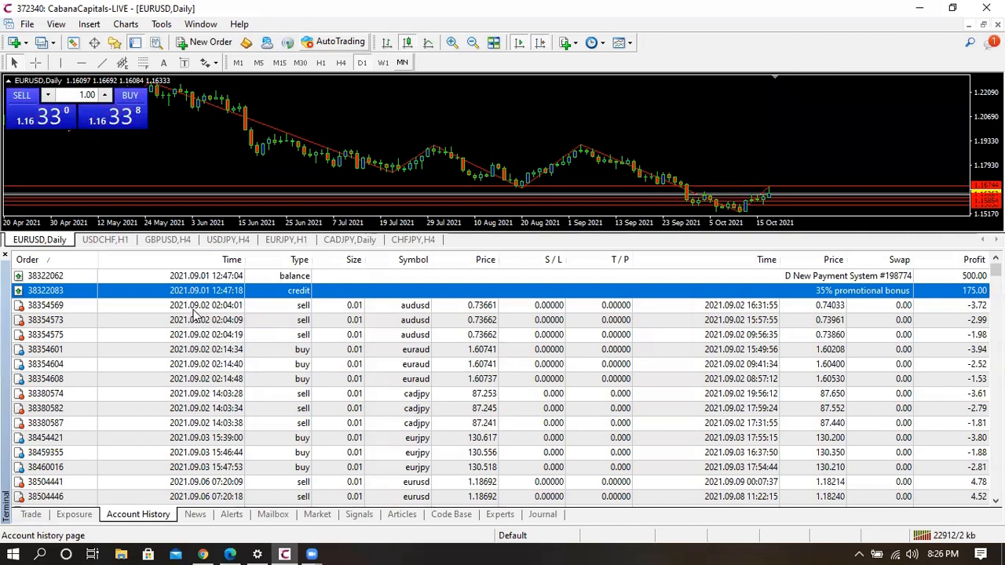
scroll(657, 341, down, 14)
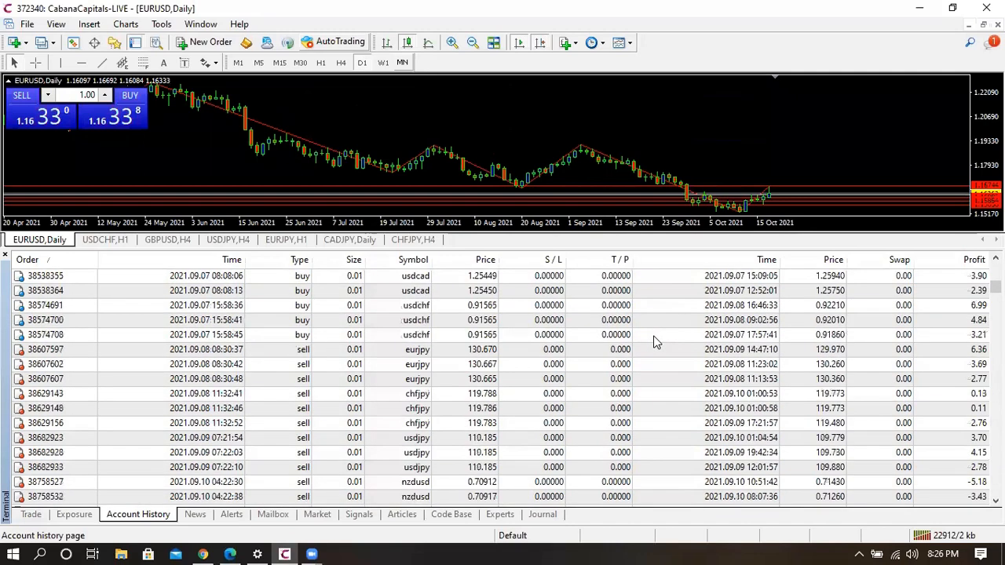
scroll(656, 340, down, 20)
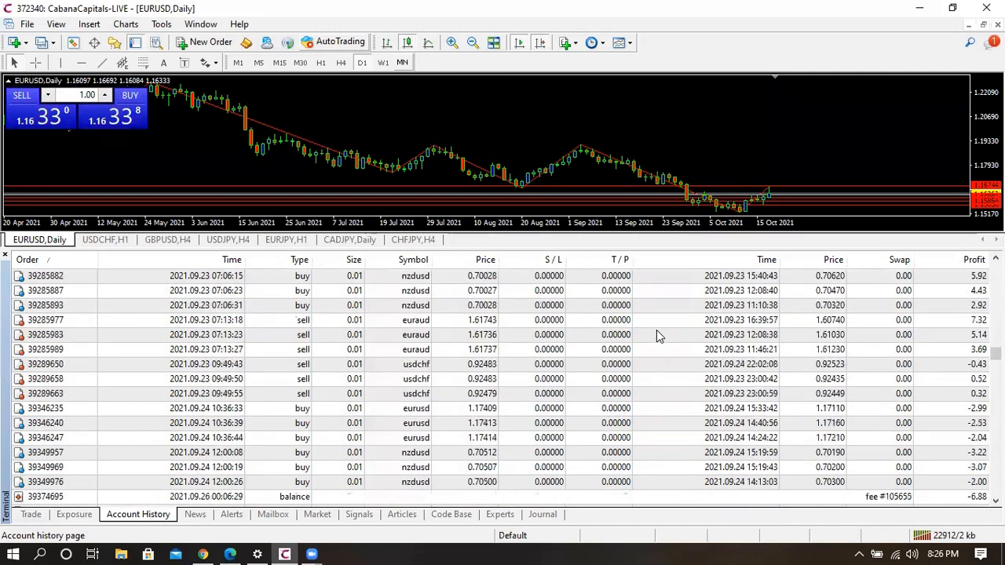
scroll(657, 335, down, 20)
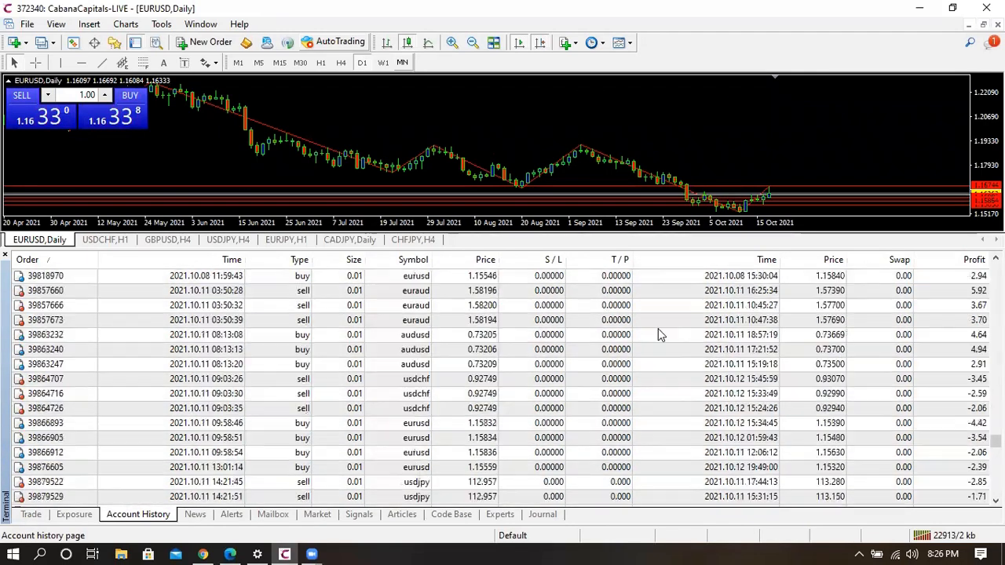
scroll(658, 330, down, 15)
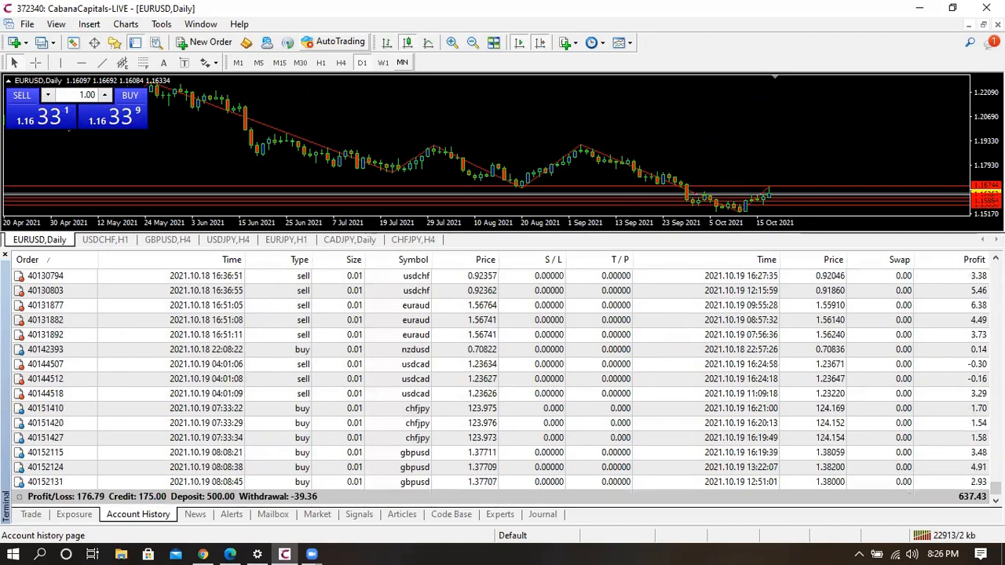
scroll(658, 329, up, 20)
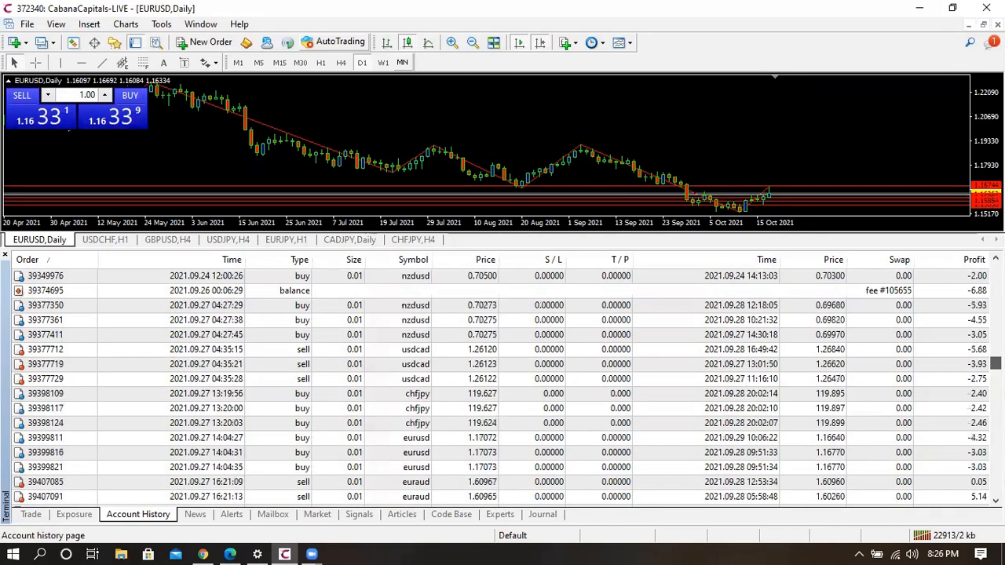
scroll(657, 329, up, 15)
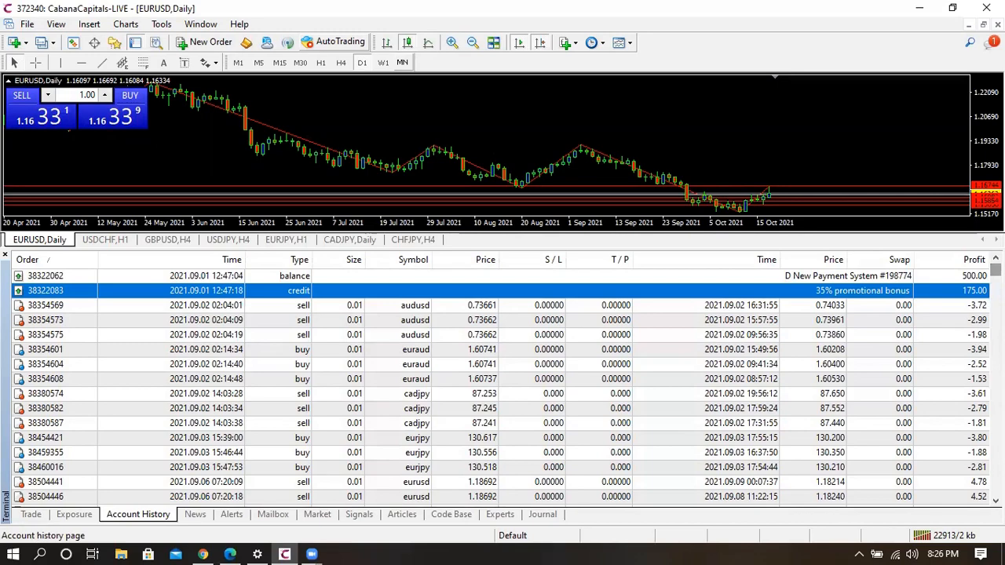
scroll(658, 330, down, 20)
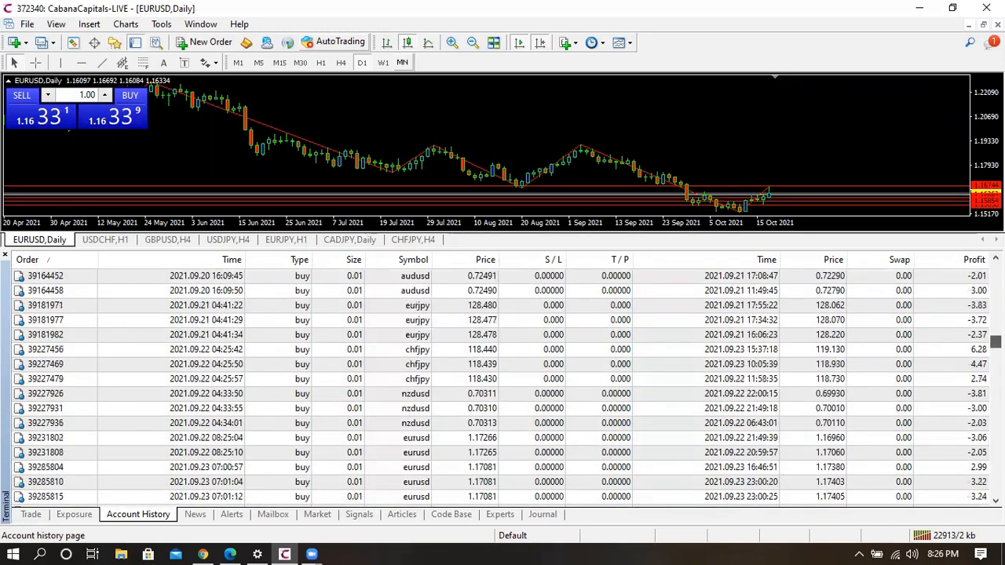
scroll(658, 330, down, 20)
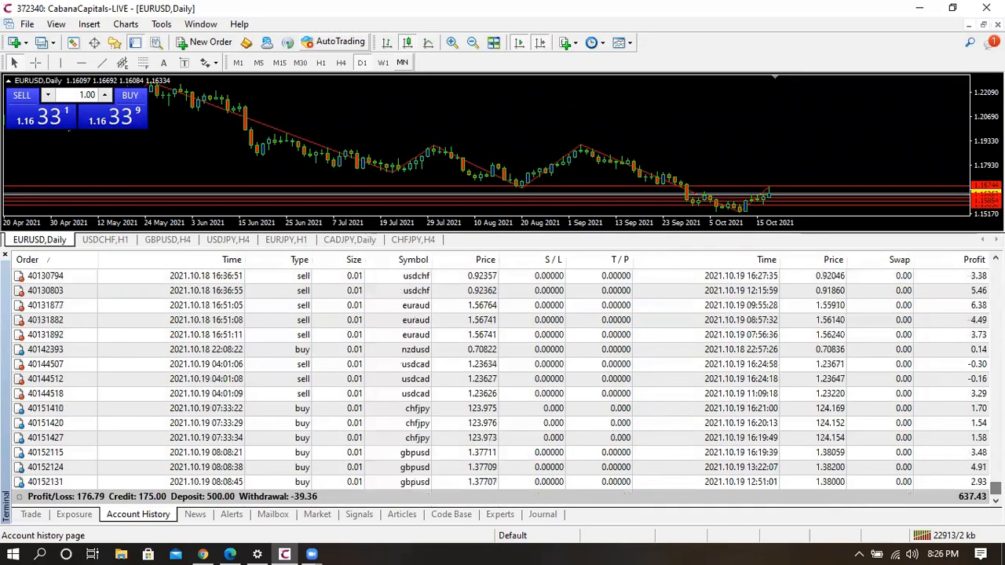
scroll(502, 384, up, 20)
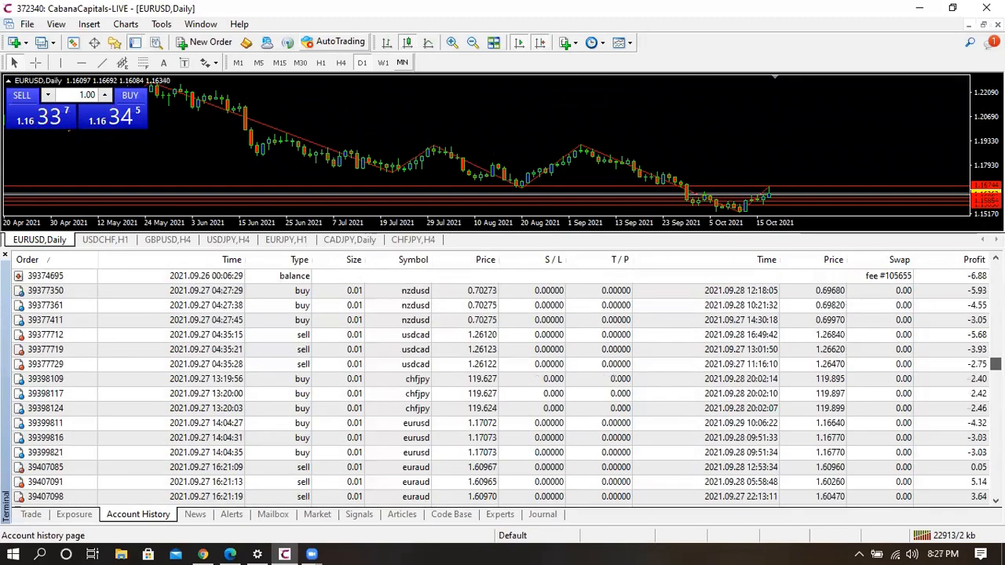
scroll(502, 385, up, 5)
scroll(502, 385, up, 5)
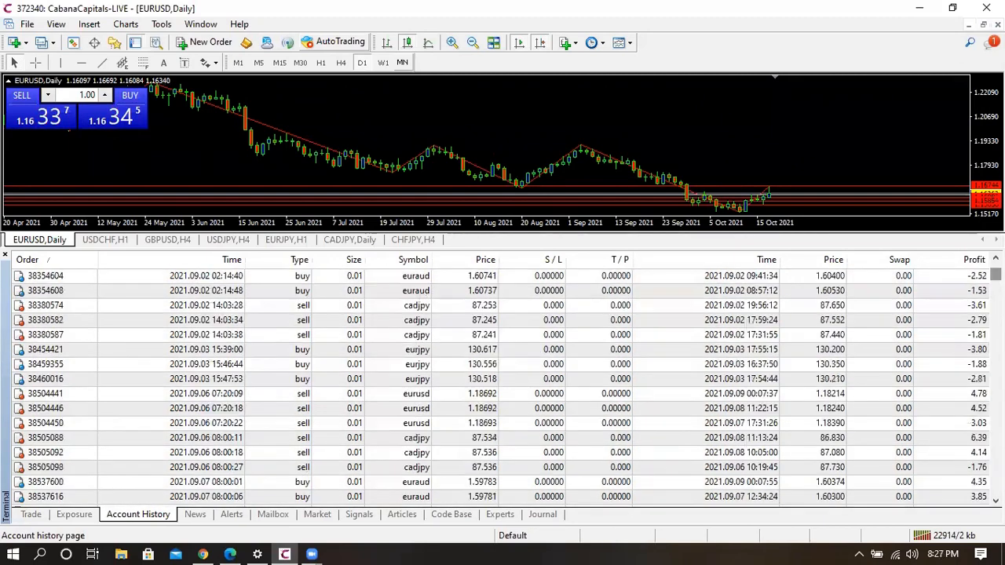
scroll(502, 384, down, 20)
scroll(502, 384, down, 10)
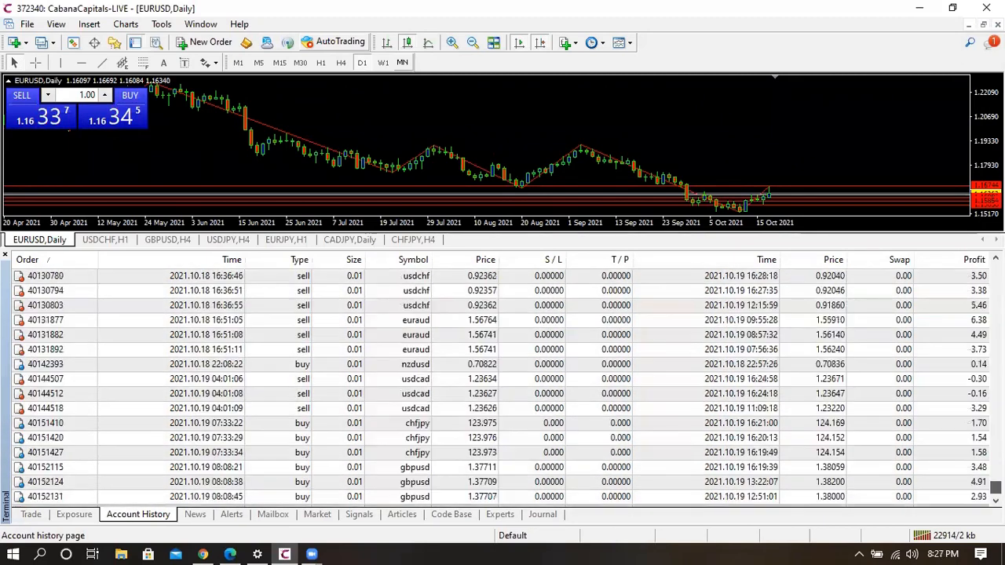
scroll(502, 384, up, 20)
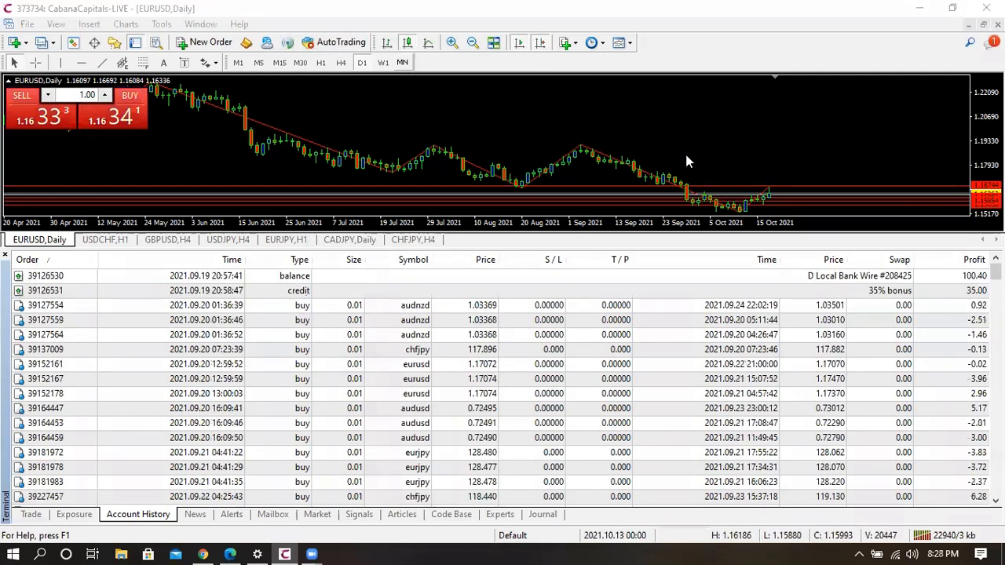
Step: Examine the other account's history from its bank wire deposit and 35% bonus through the closed trades and summary line
scroll(503, 384, down, 2)
scroll(502, 384, down, 15)
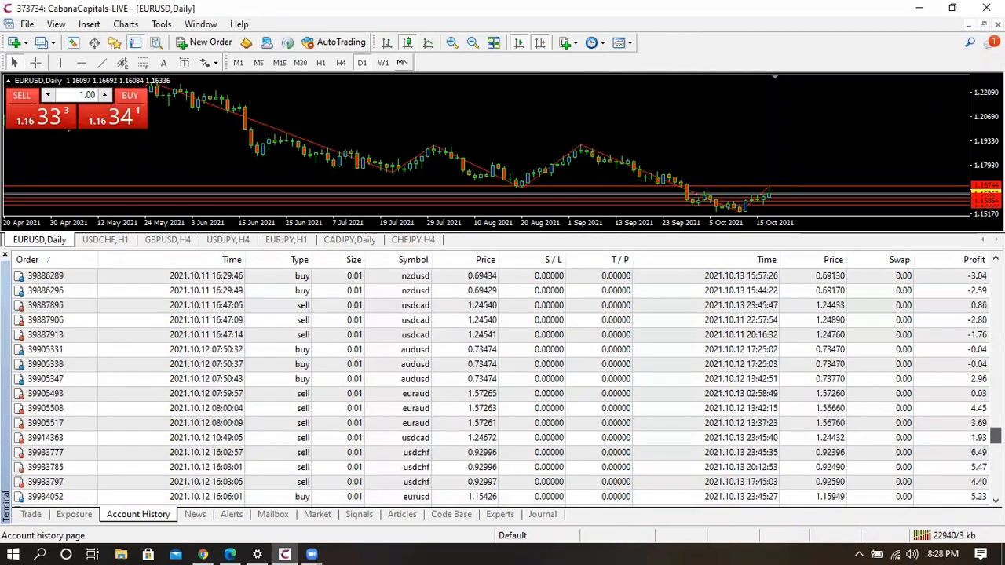
scroll(502, 385, down, 10)
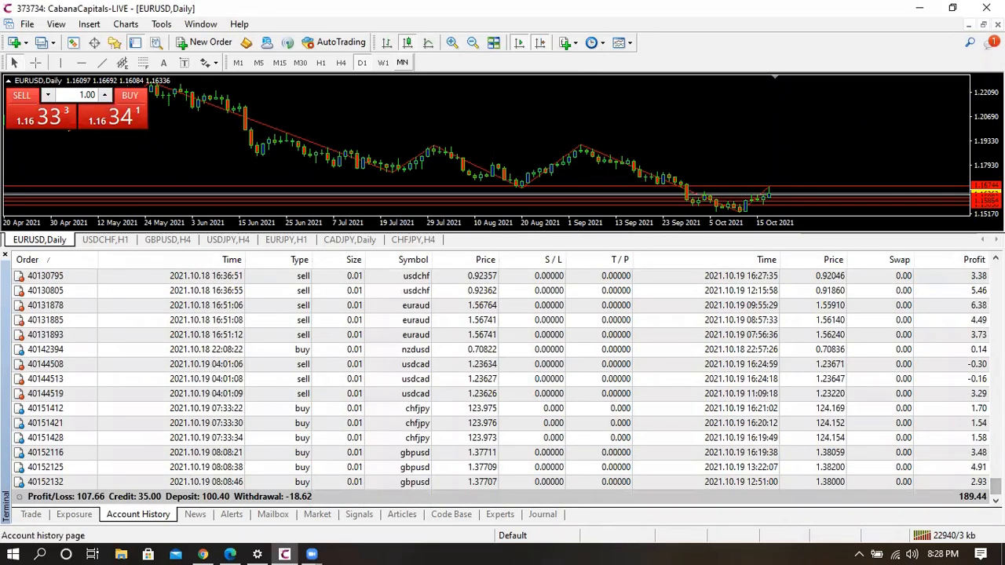
scroll(502, 385, up, 20)
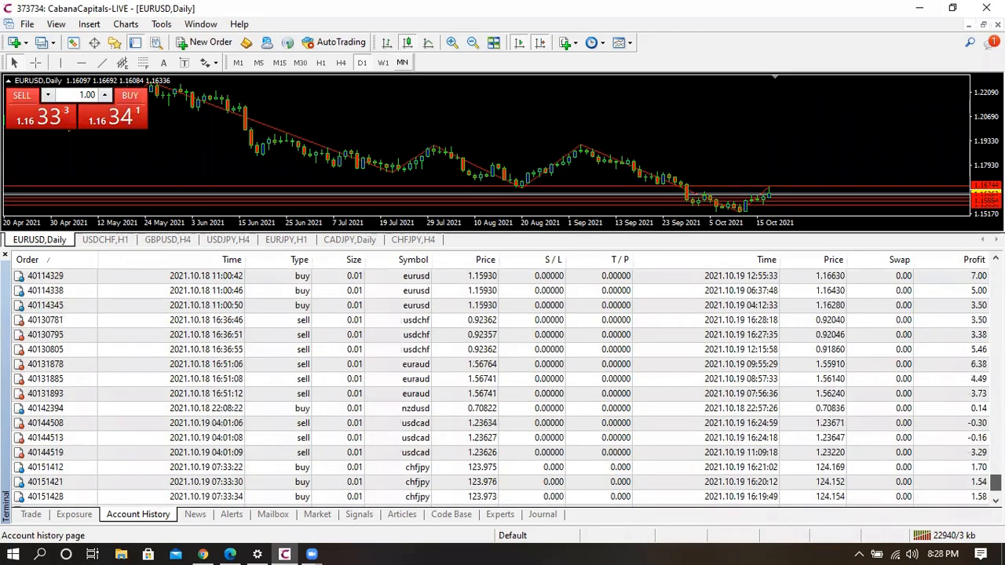
scroll(769, 345, up, 10)
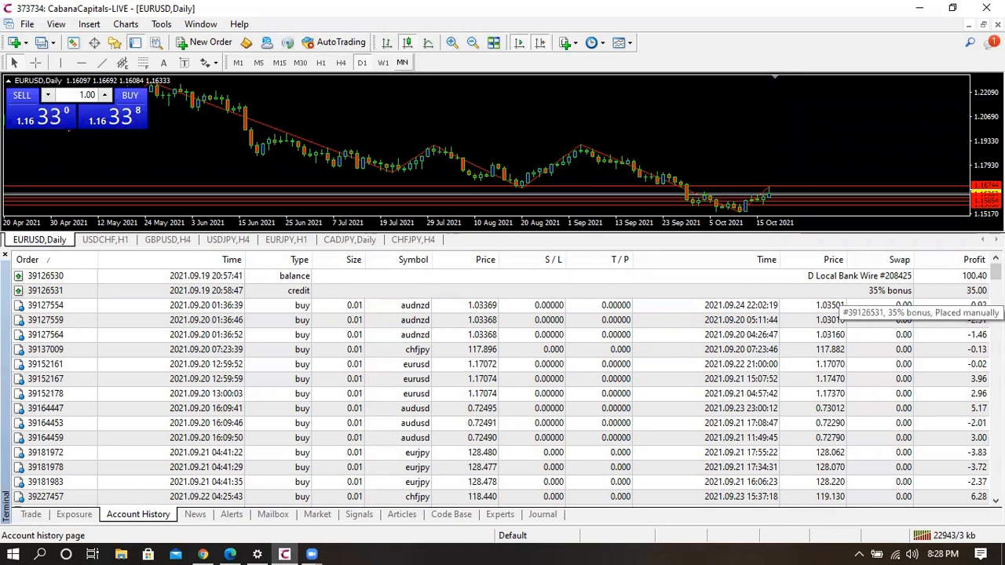
scroll(502, 385, down, 5)
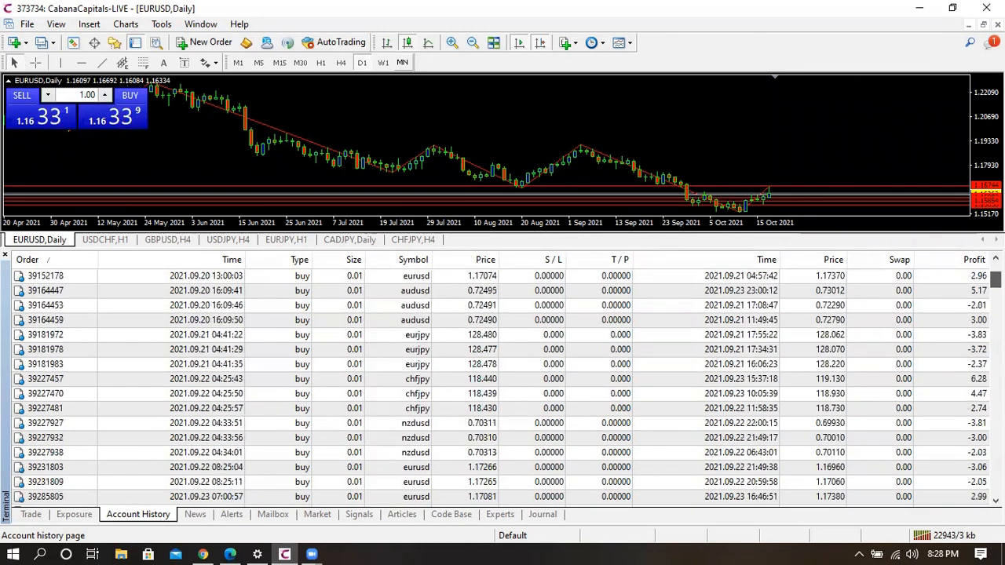
scroll(210, 299, up, 5)
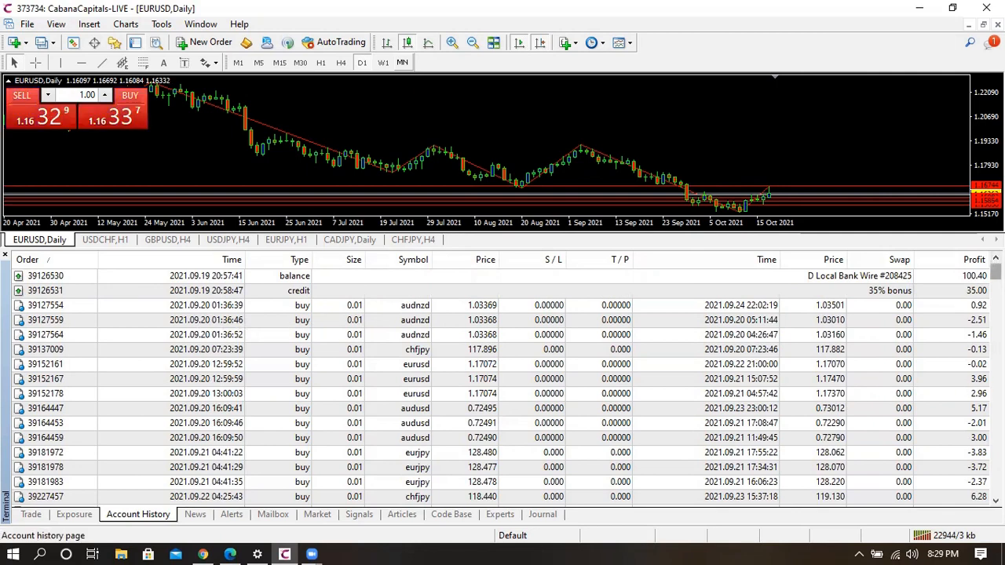
scroll(502, 385, down, 15)
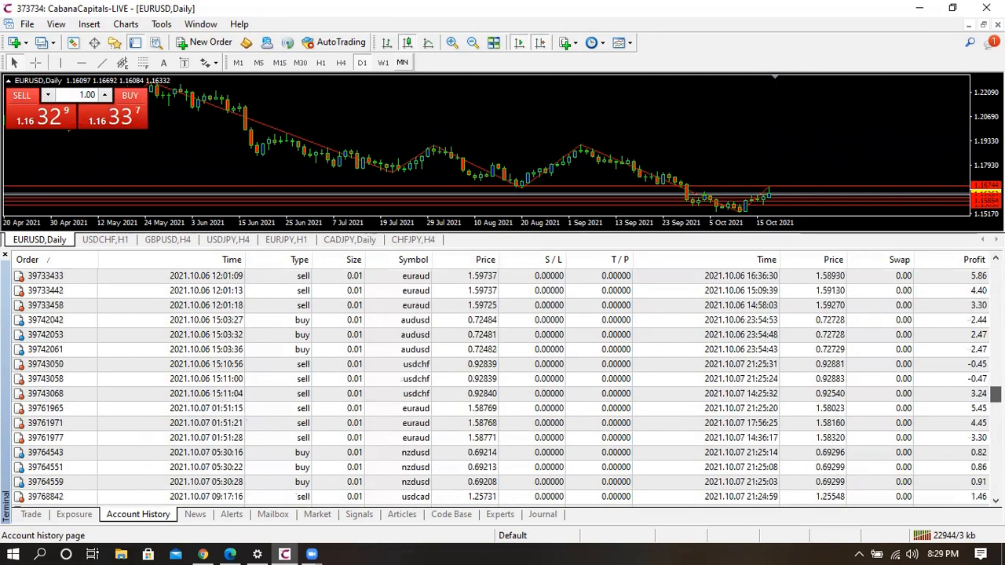
scroll(502, 384, down, 10)
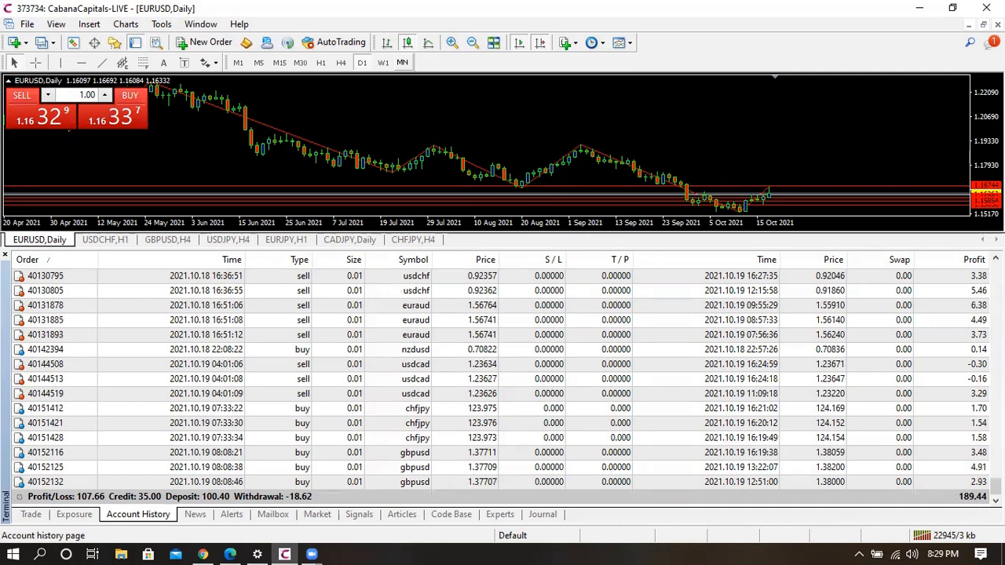
scroll(503, 384, up, 10)
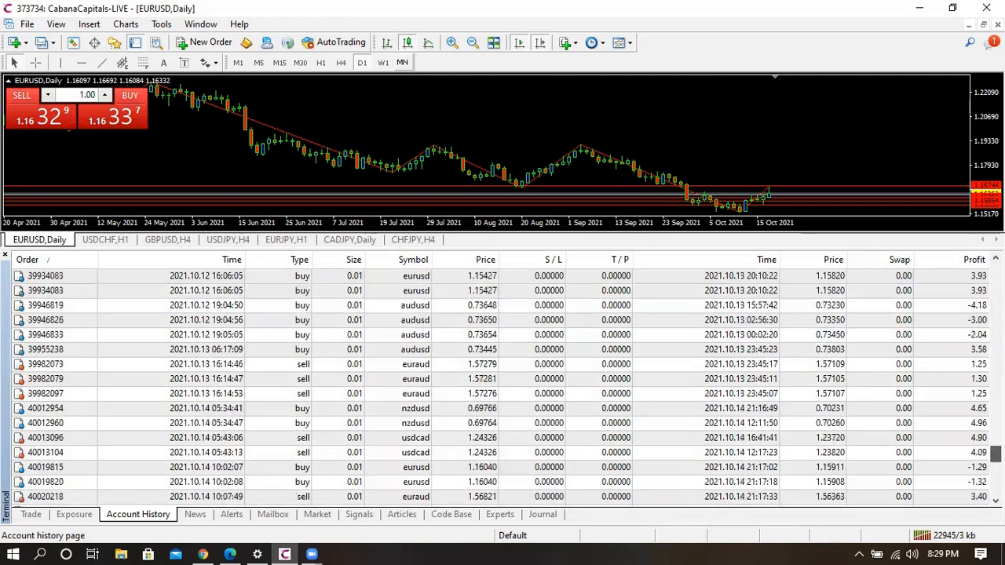
scroll(502, 384, up, 15)
scroll(502, 384, down, 10)
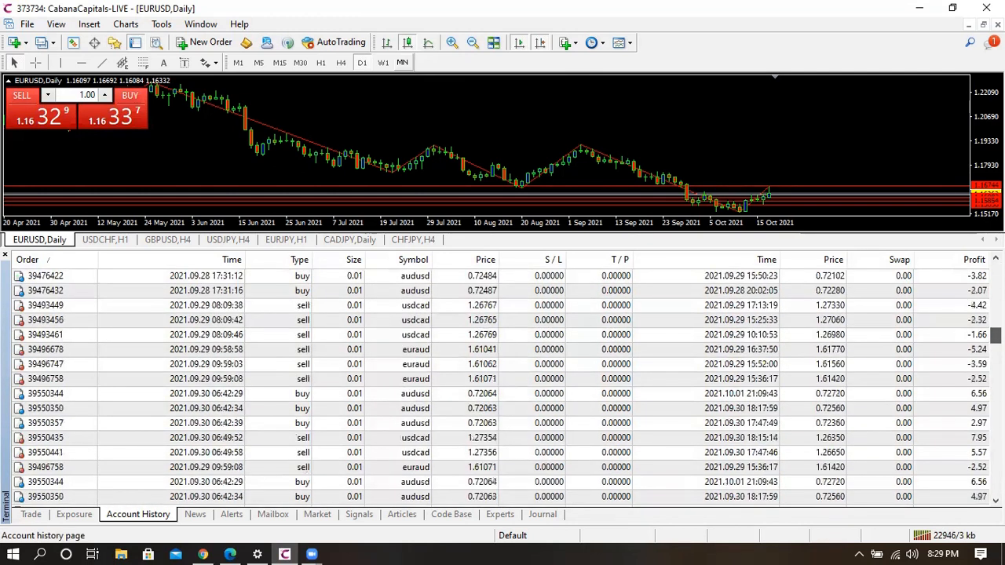
drag(995, 335, 995, 486)
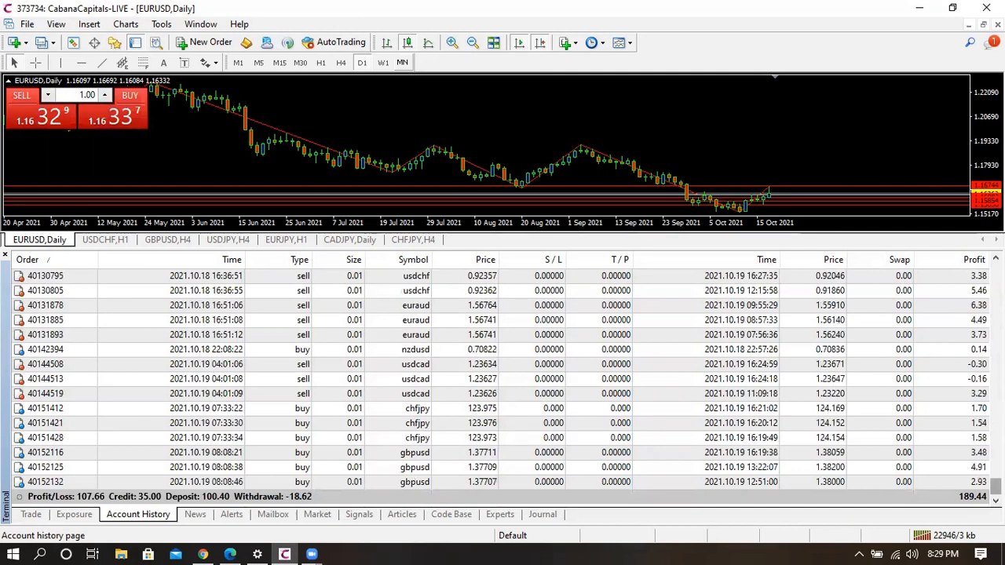
scroll(502, 385, up, 1)
scroll(503, 385, up, 10)
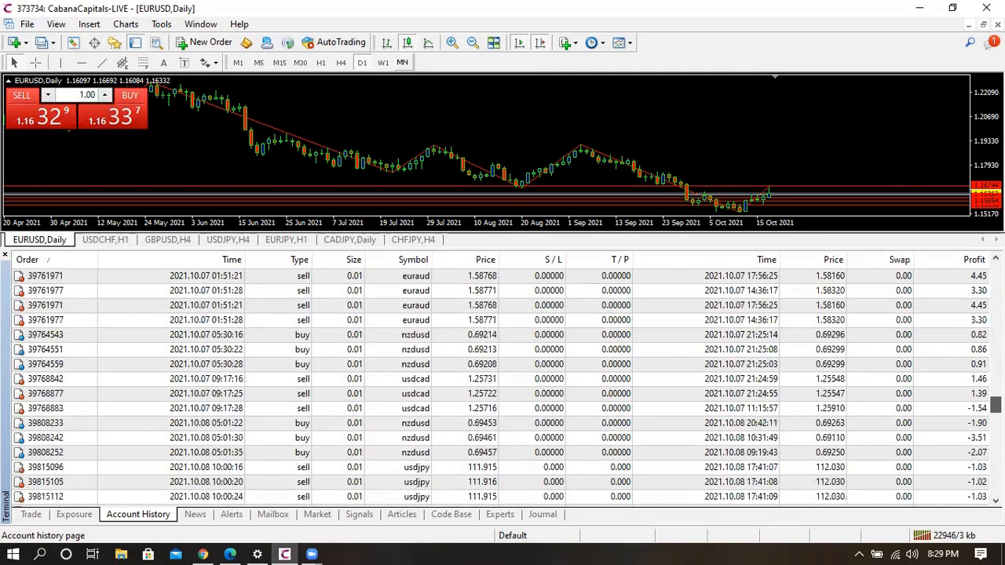
scroll(503, 384, up, 10)
scroll(503, 384, up, 10)
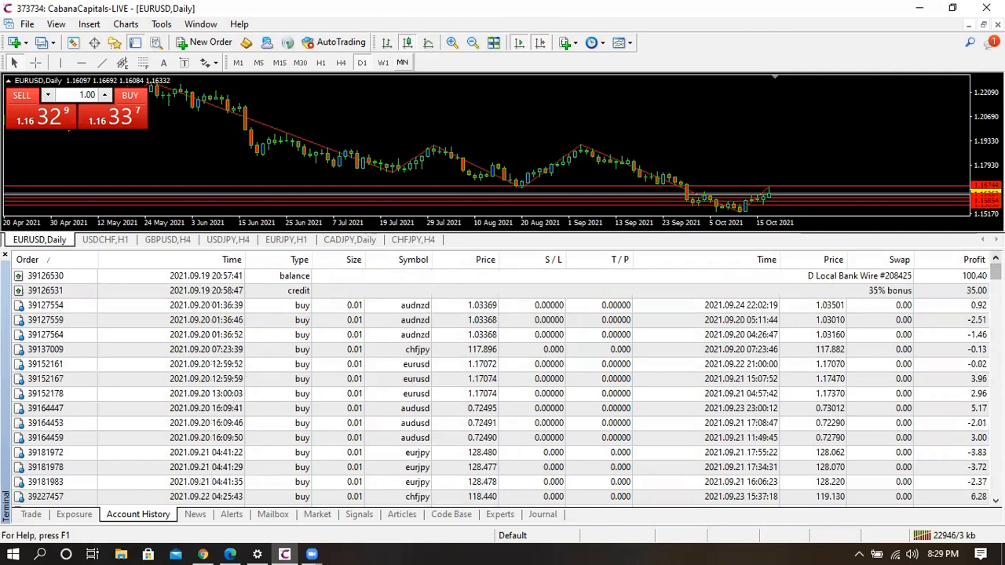
scroll(502, 384, down, 1)
scroll(503, 384, down, 10)
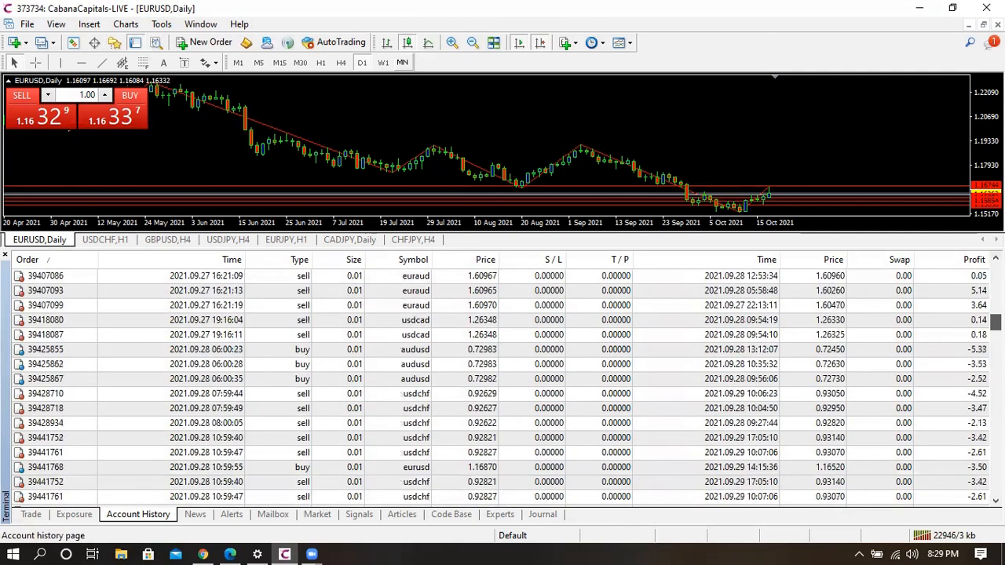
Step: Review the account's full history again, from the bank wire deposit and 35% bonus through the closed trades to the profit/loss summary
drag(995, 322, 995, 488)
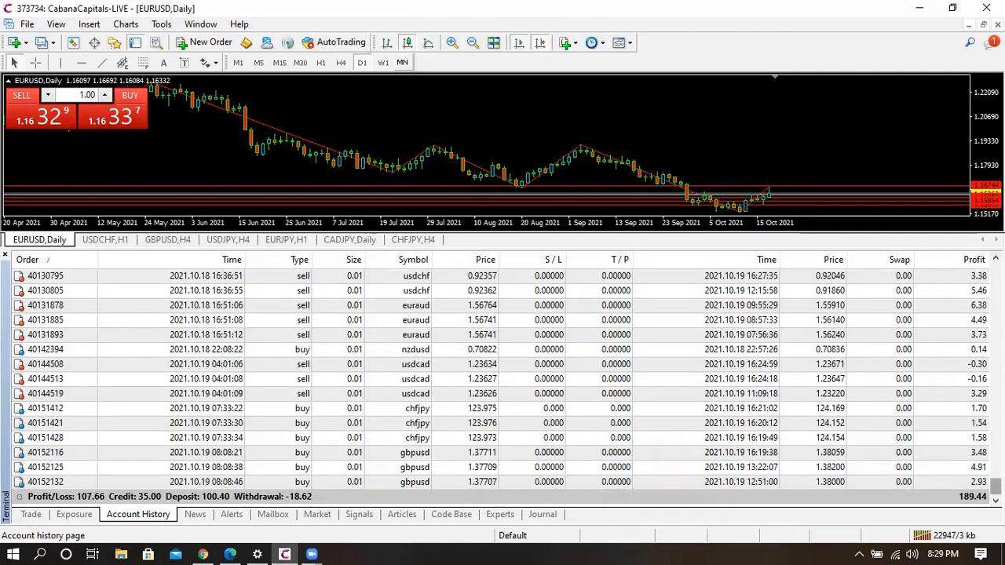
scroll(502, 384, up, 10)
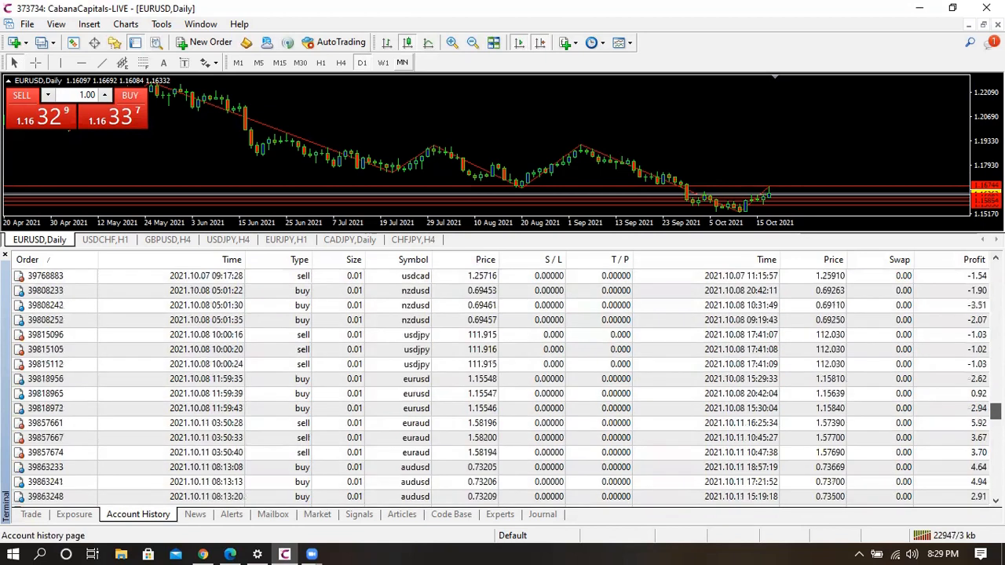
drag(995, 411, 995, 272)
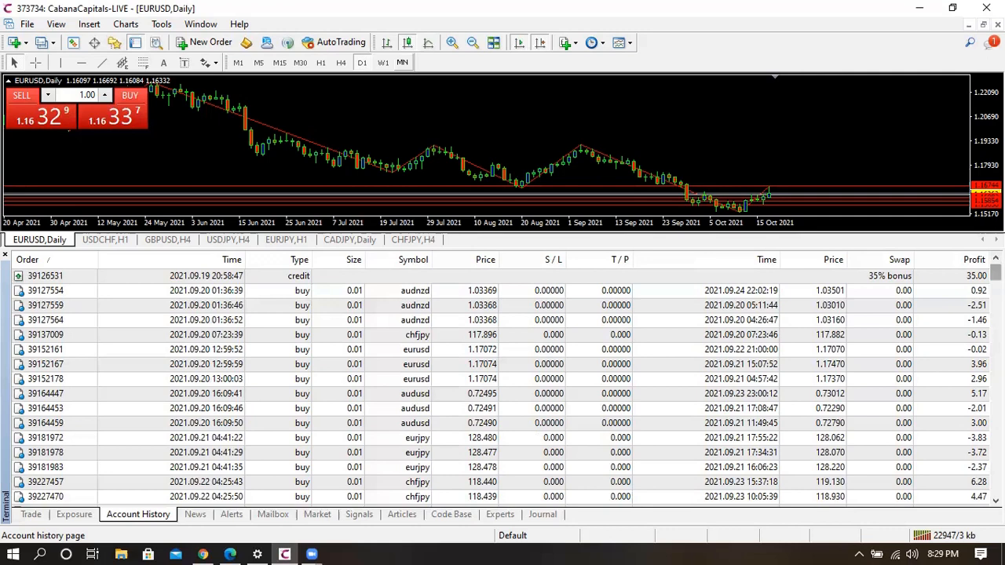
mouse_move(995, 272)
mouse_down()
mouse_move(995, 475)
mouse_move(996, 272)
mouse_up()
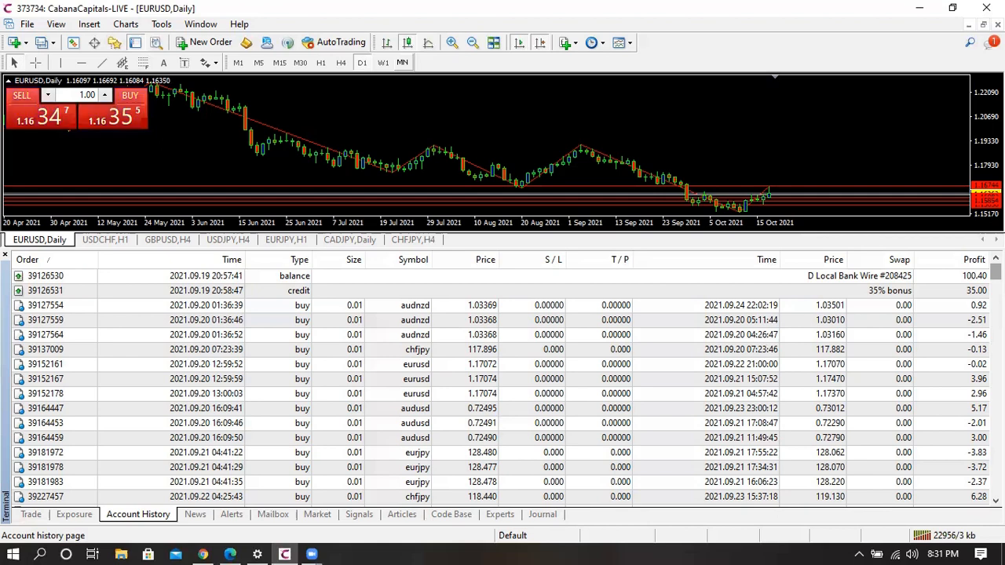
scroll(502, 385, down, 20)
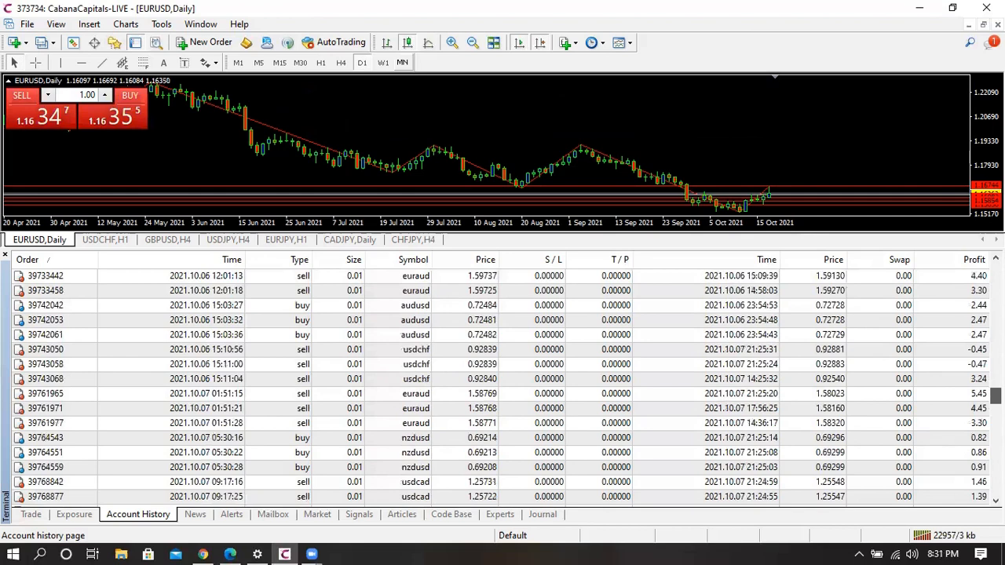
scroll(503, 384, down, 3)
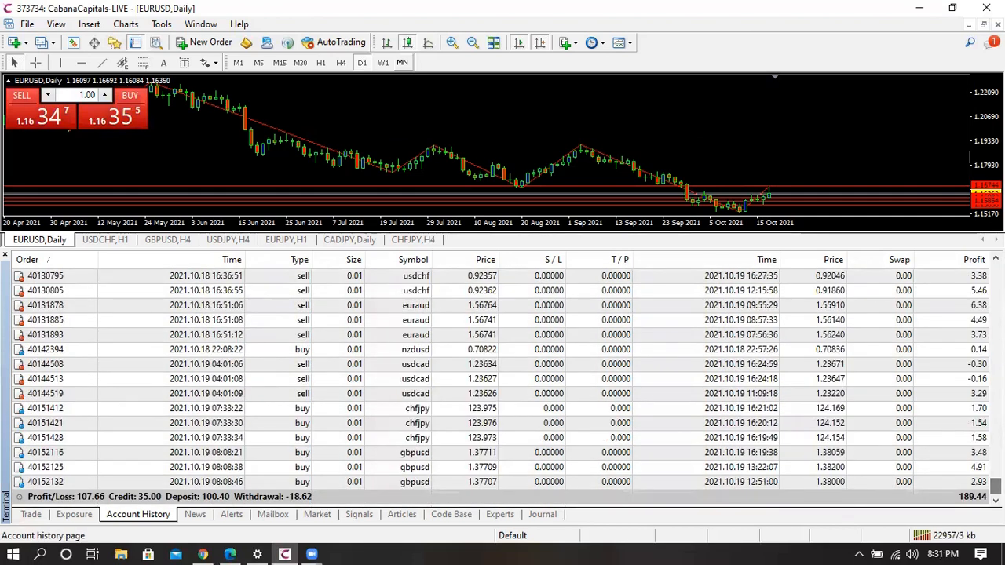
scroll(503, 384, up, 8)
scroll(502, 384, up, 20)
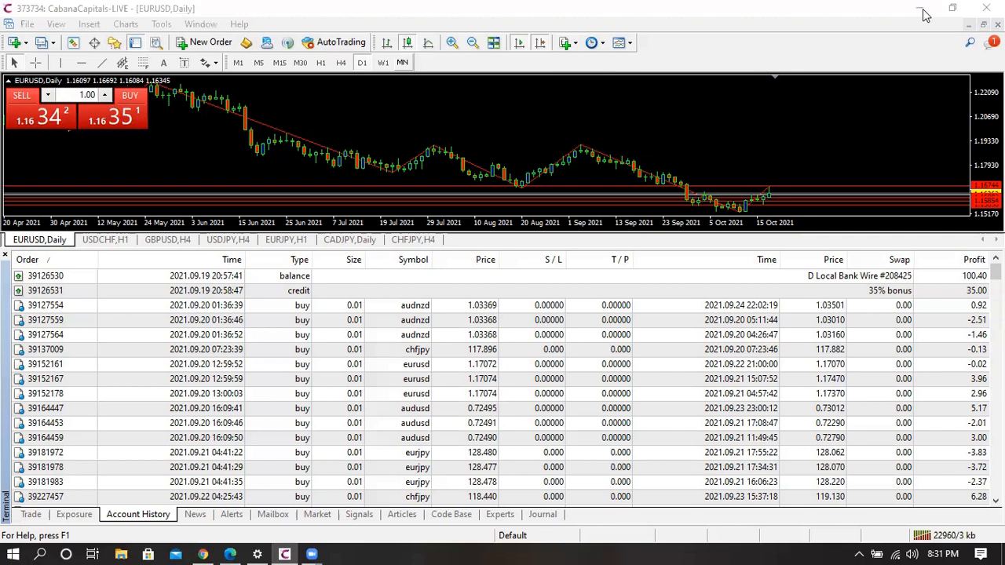
Step: Switch to the Cabana Capitals website in the browser and open its Social Trading page
click(922, 8)
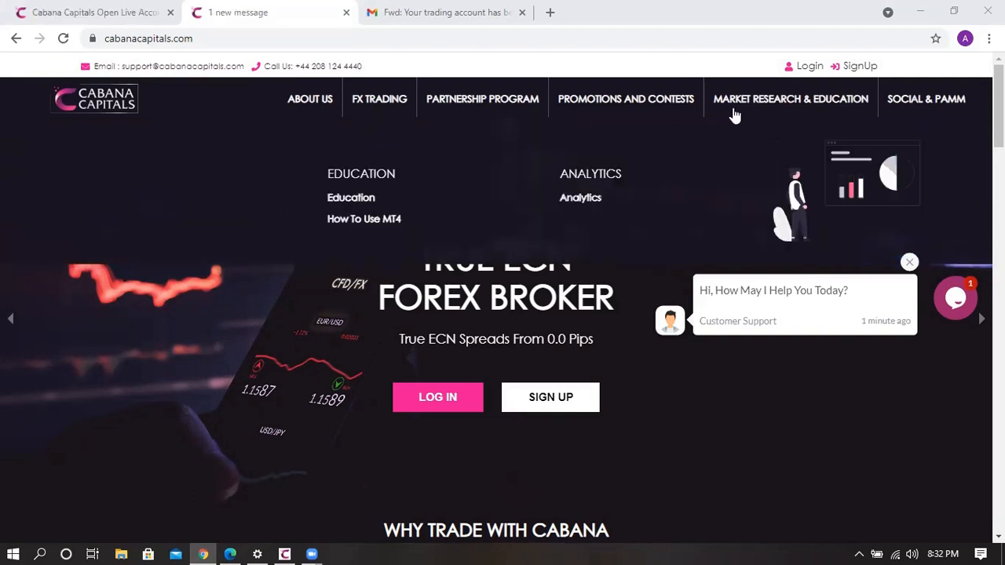
mouse_move(910, 103)
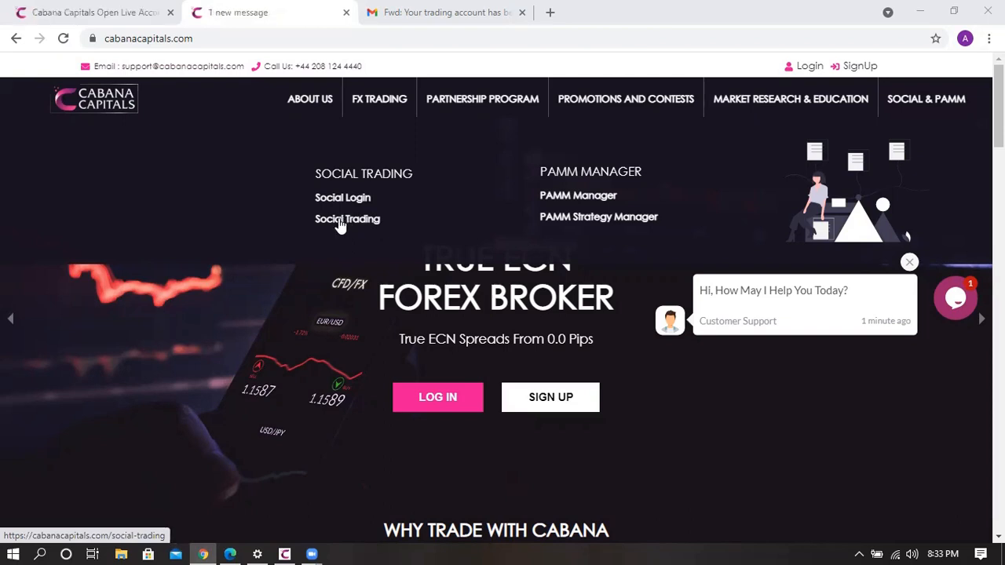
click(340, 224)
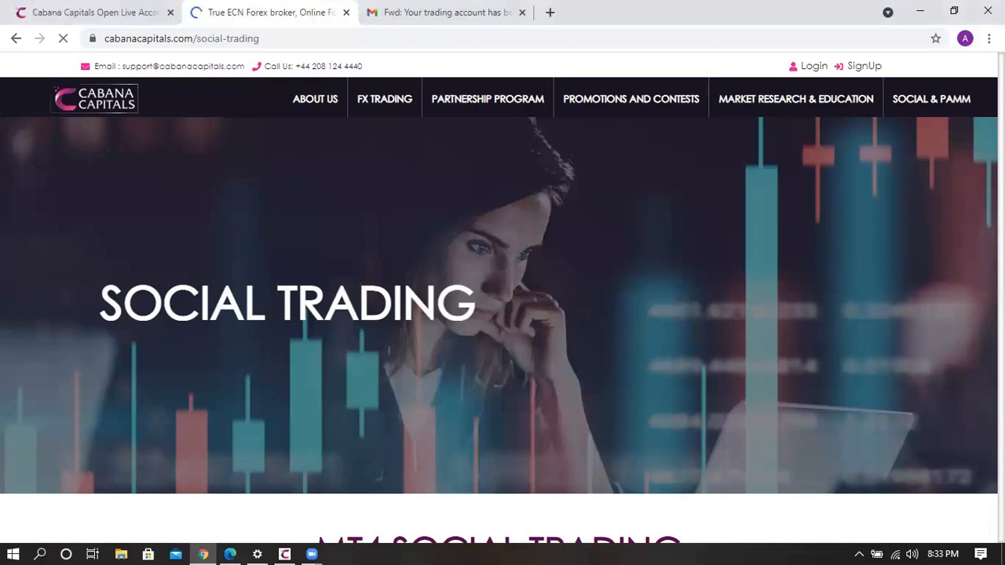
Step: Examine the social trading ranking, comparing the listed traders' return curves and their all-time, monthly, weekly and daily results
scroll(503, 314, down, 5)
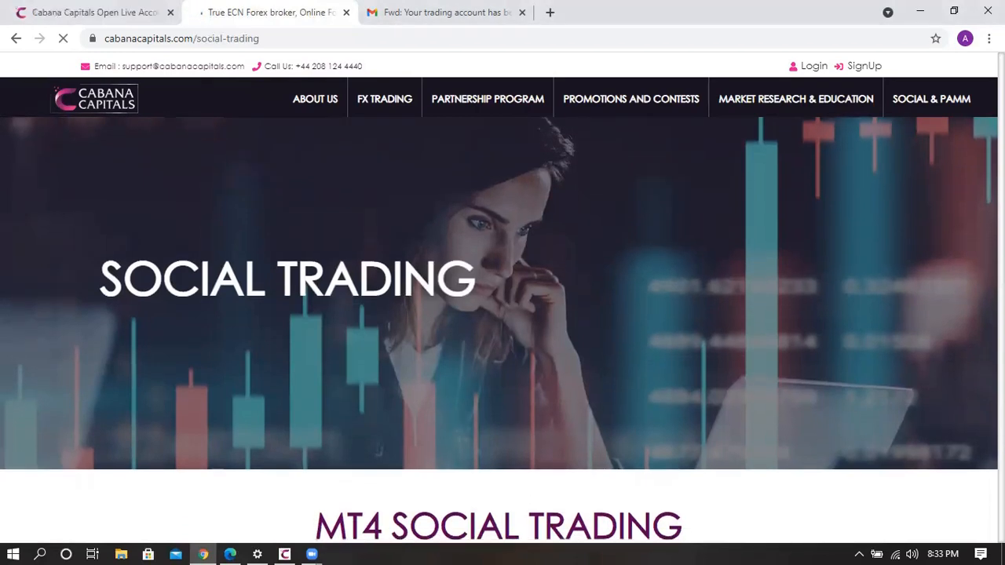
scroll(502, 314, down, 4)
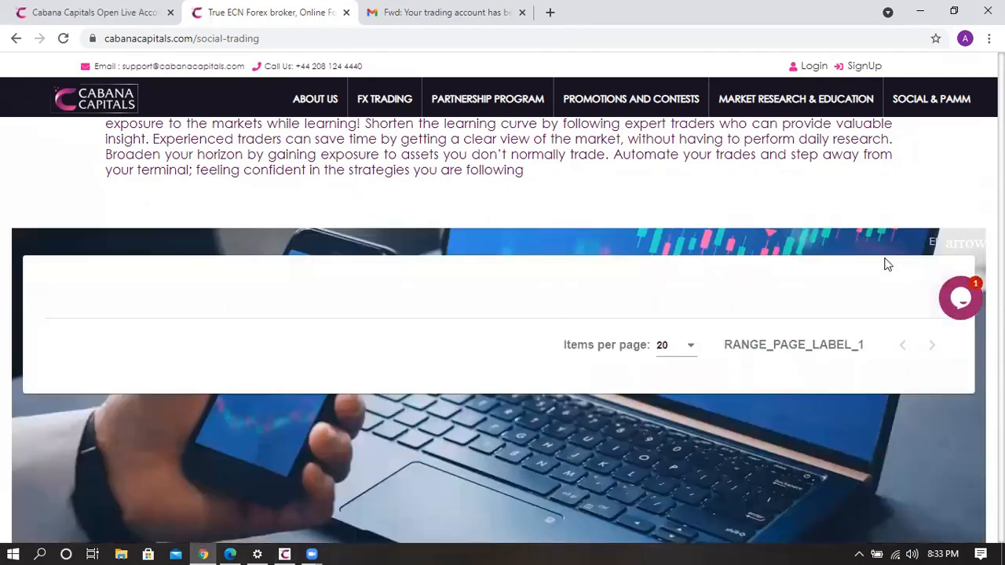
scroll(878, 294, down, 2)
scroll(878, 293, up, 2)
scroll(265, 333, down, 5)
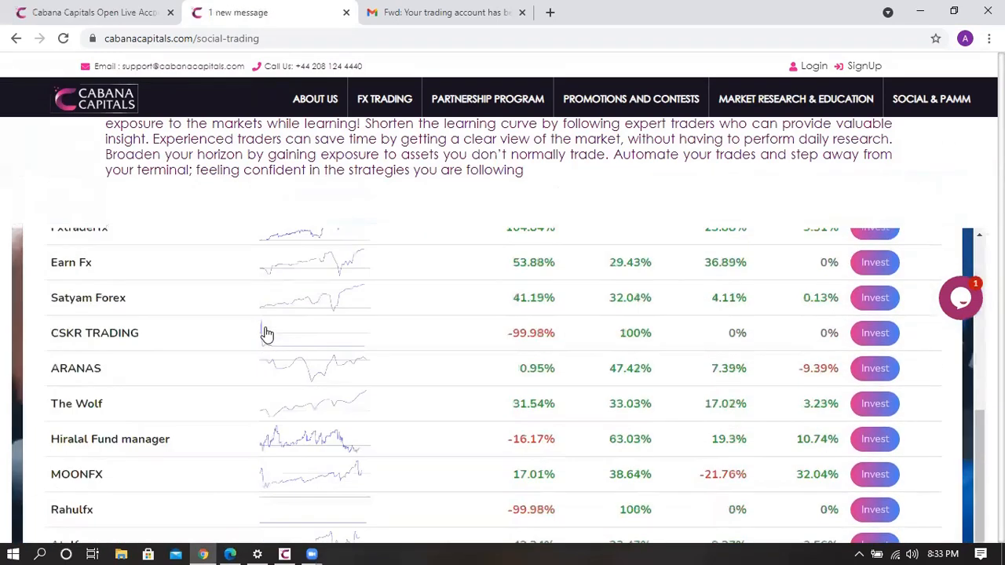
scroll(107, 383, up, 10)
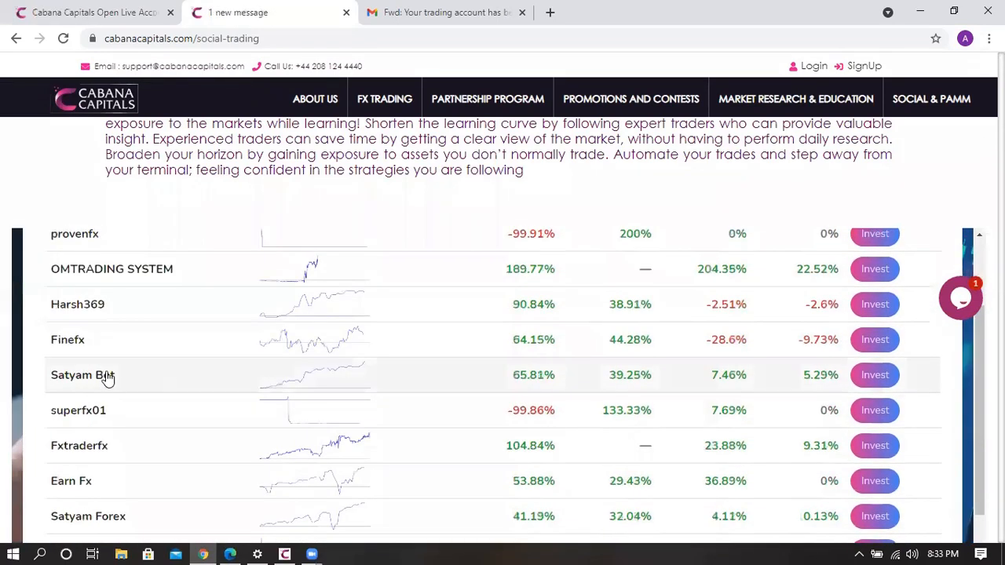
scroll(113, 376, down, 10)
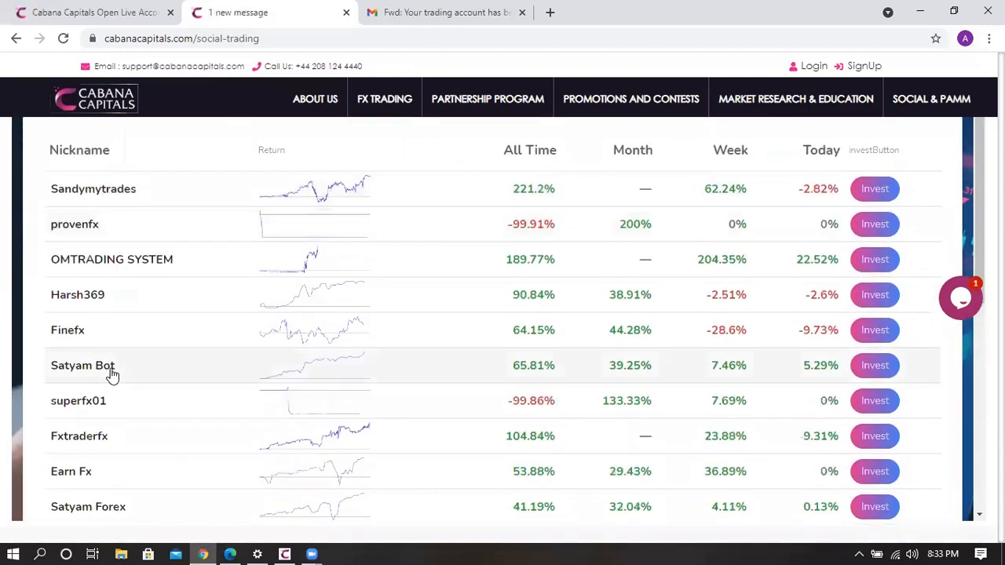
scroll(110, 375, down, 2)
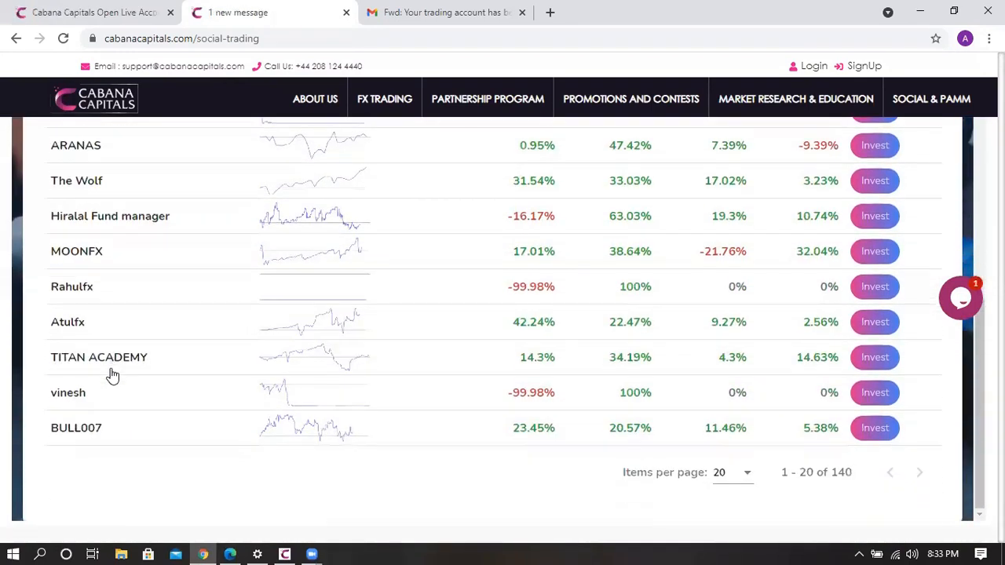
scroll(112, 370, up, 6)
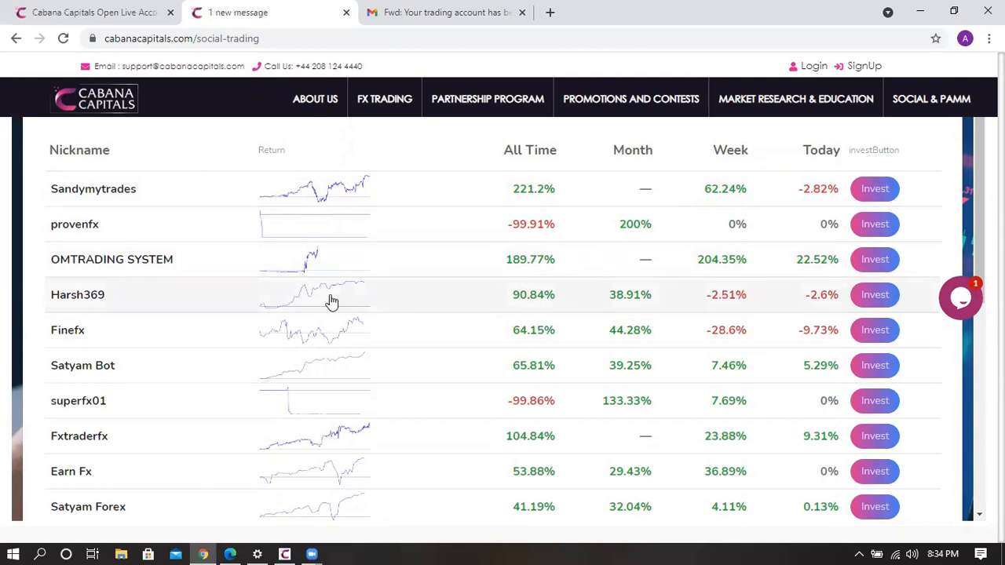
Step: Set the trader ranking to show 40 items per page
scroll(576, 277, down, 1)
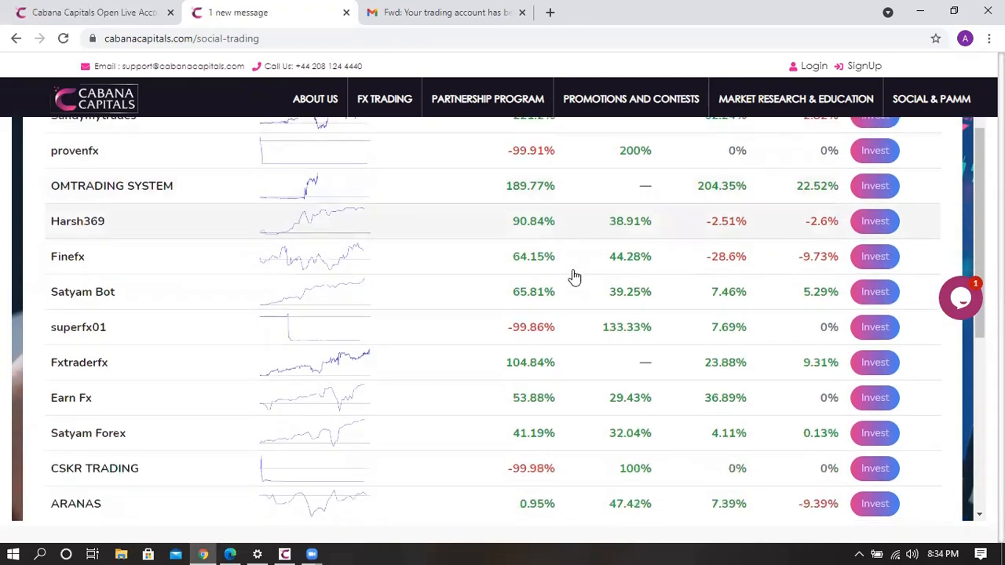
scroll(573, 277, down, 2)
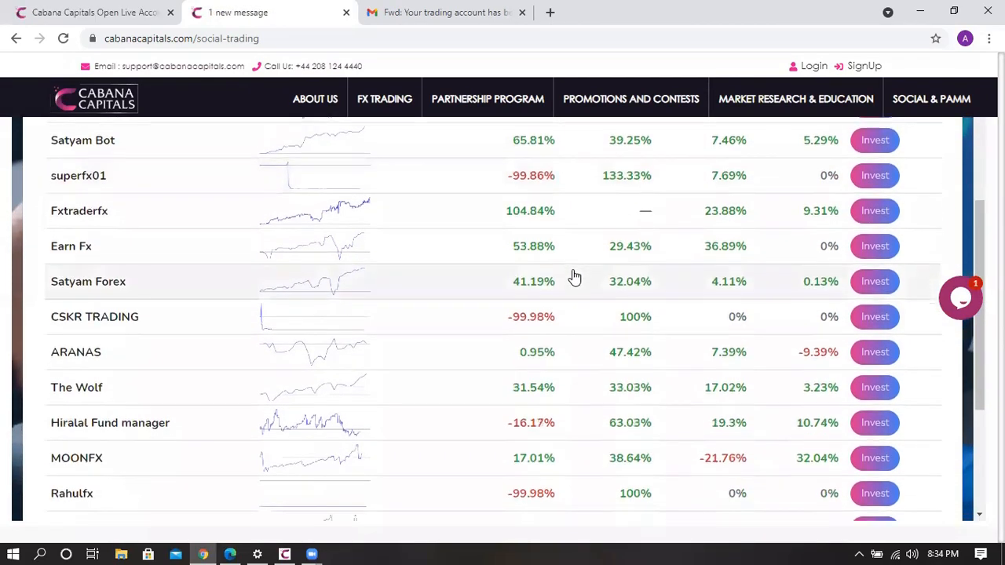
scroll(573, 276, down, 3)
scroll(574, 277, down, 1)
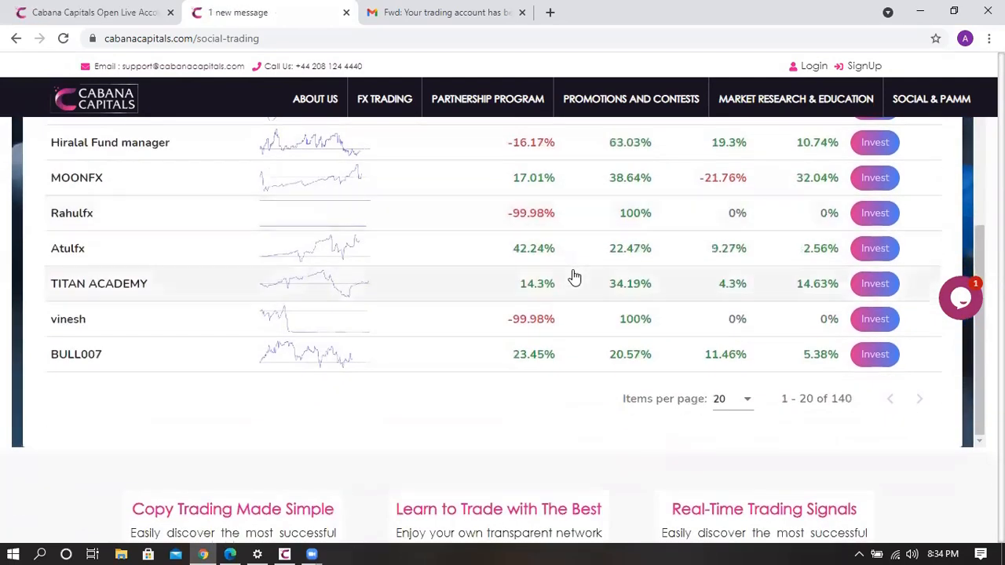
scroll(574, 277, up, 5)
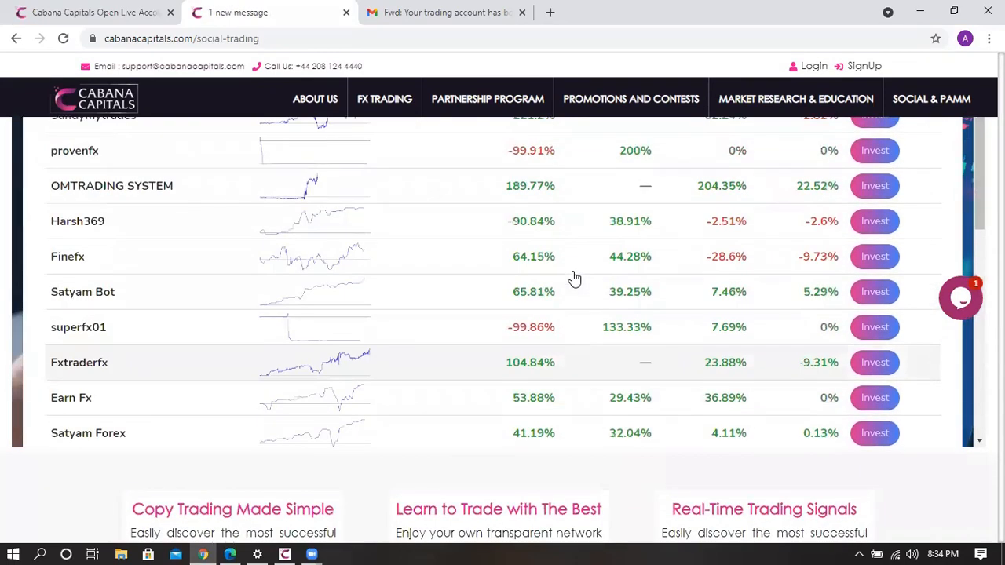
scroll(572, 277, down, 5)
scroll(571, 275, down, 1)
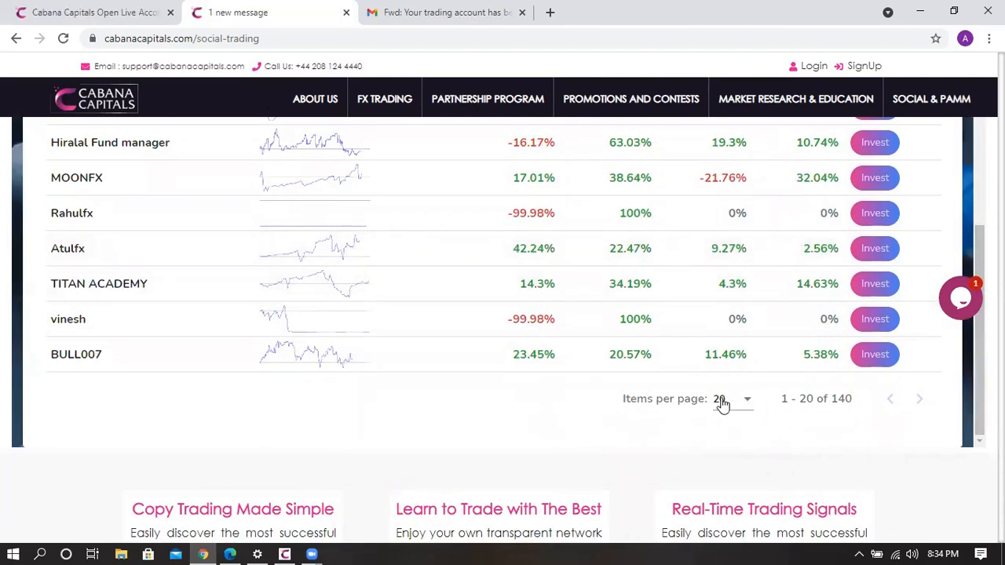
click(749, 401)
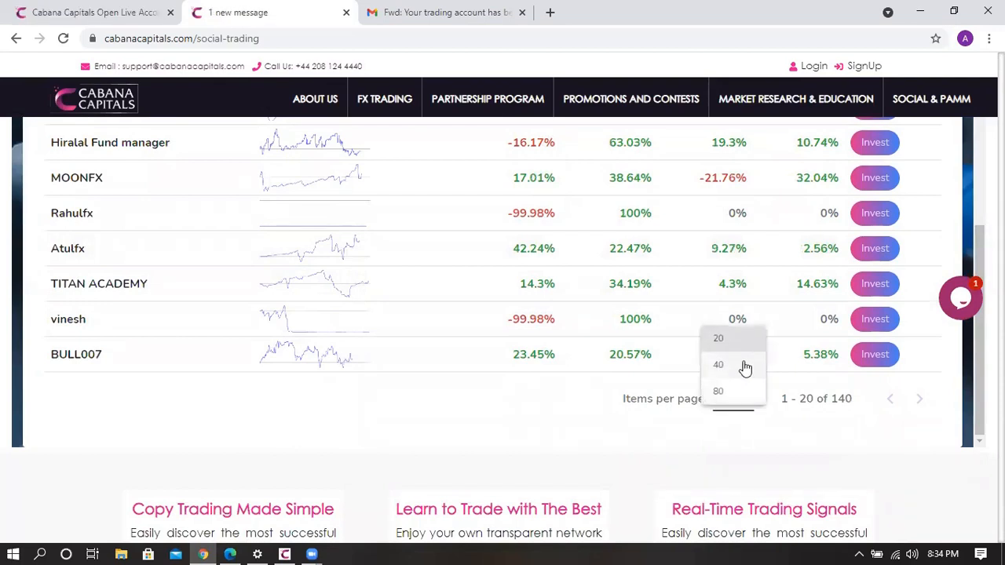
click(744, 366)
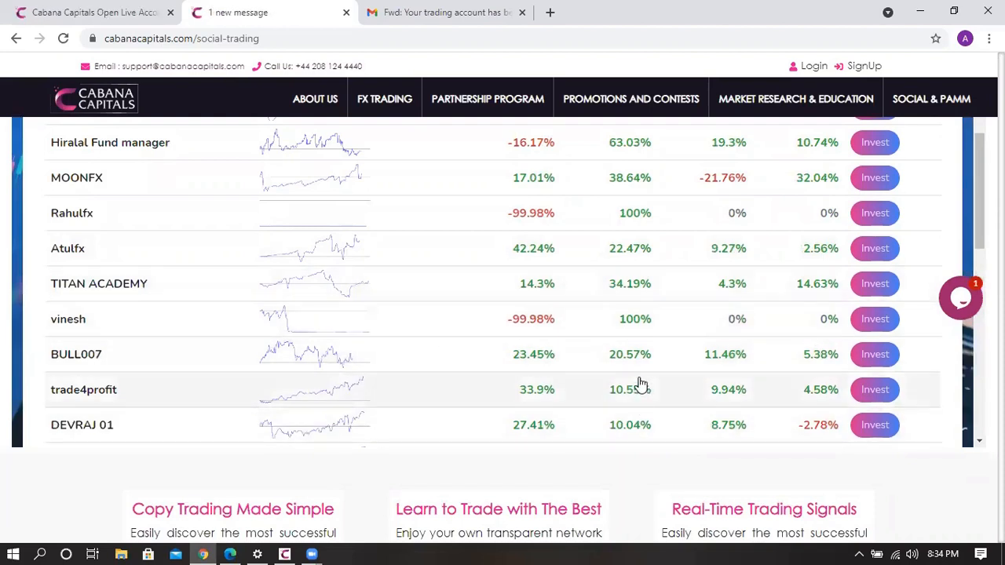
Step: Look through the extended ranking and open the performance details of the trader trade4profit
scroll(641, 368, down, 1)
scroll(640, 368, down, 3)
scroll(640, 369, down, 4)
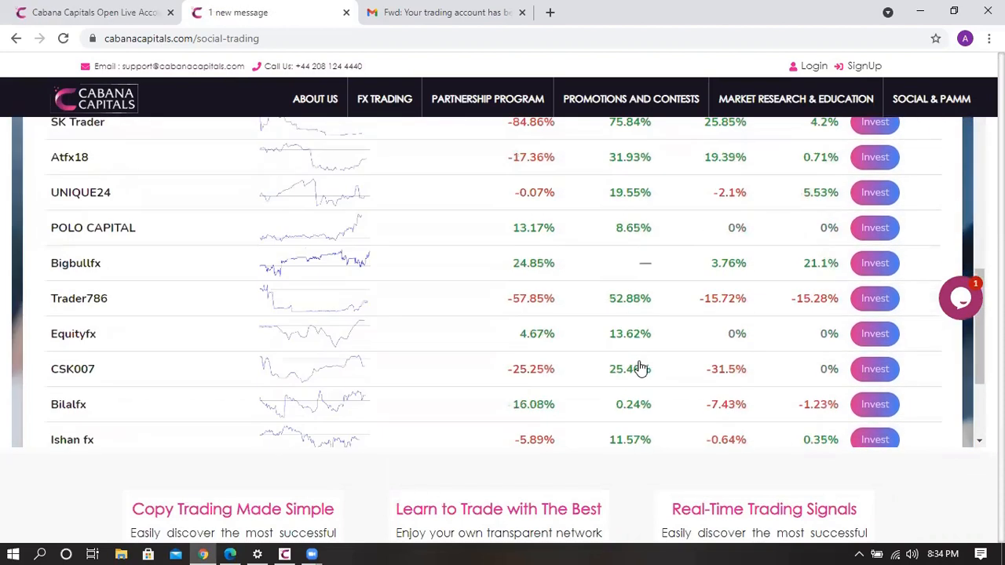
scroll(640, 369, down, 3)
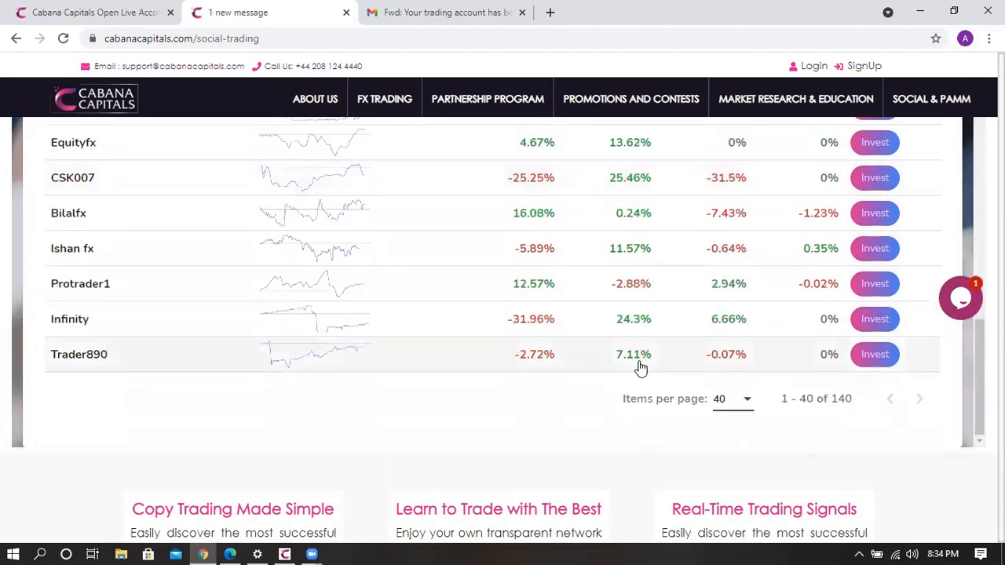
scroll(640, 369, down, 2)
scroll(641, 369, up, 6)
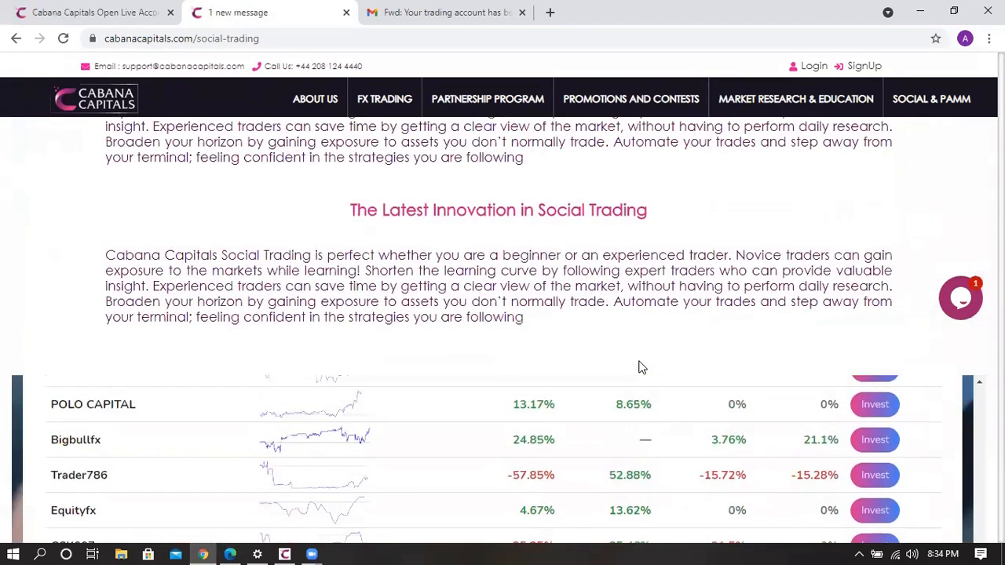
scroll(855, 474, down, 5)
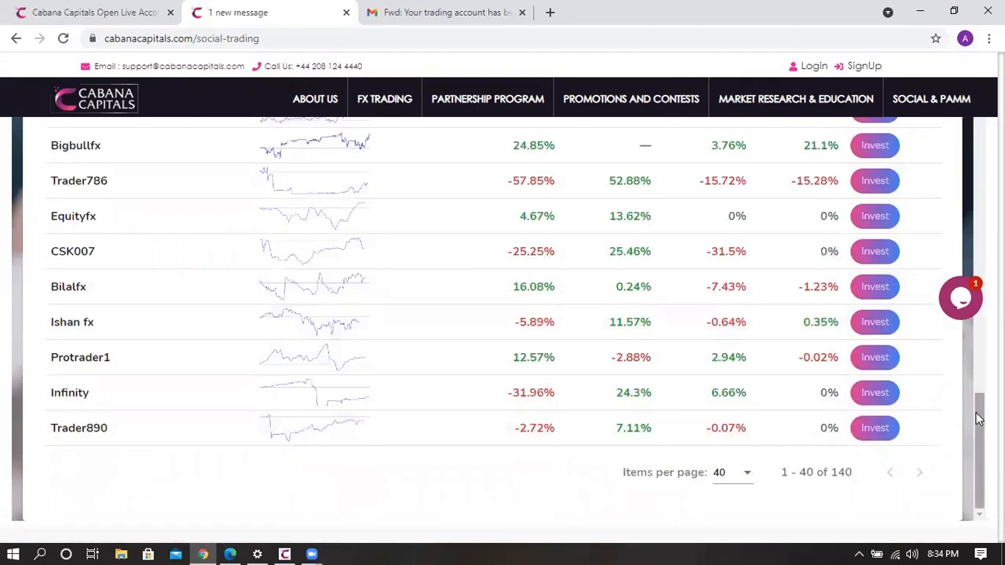
scroll(979, 471, up, 1)
scroll(498, 318, up, 1)
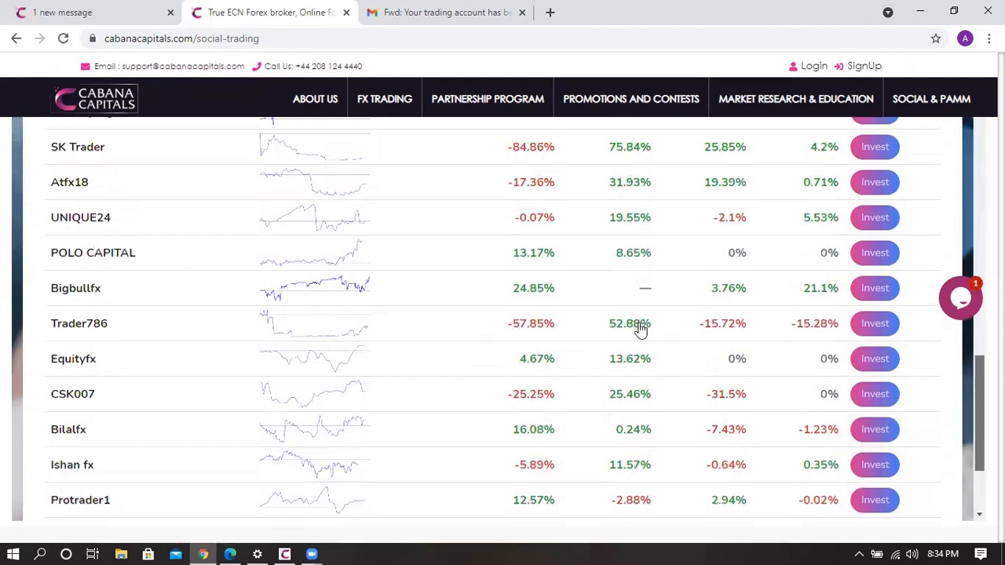
scroll(637, 330, up, 5)
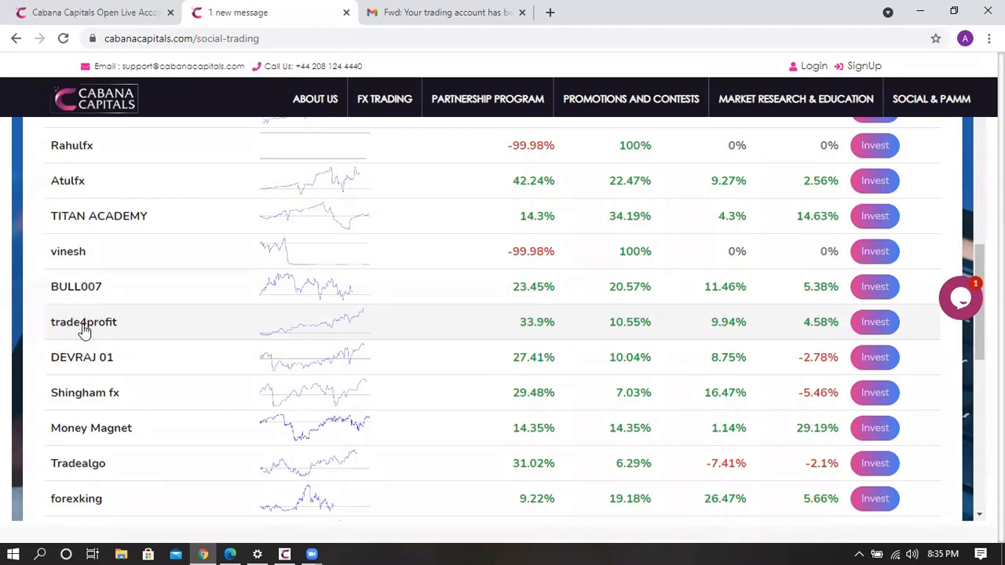
click(321, 325)
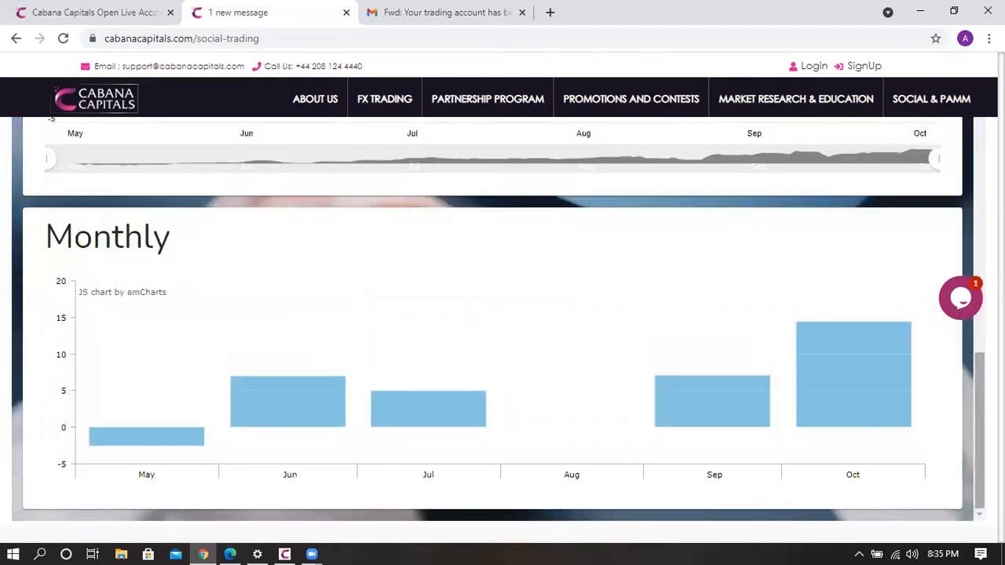
Step: Examine trade4profit's daily return chart and monthly performance bars from May to October
mouse_move(978, 453)
mouse_down()
mouse_move(977, 421)
mouse_move(976, 453)
mouse_up()
mouse_move(147, 455)
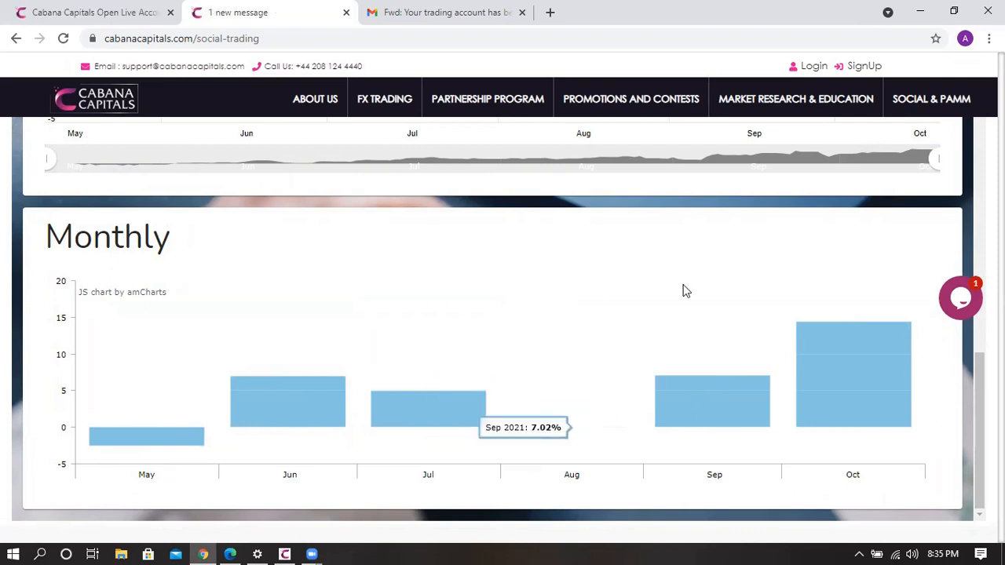
scroll(748, 253, up, 1)
scroll(748, 253, up, 6)
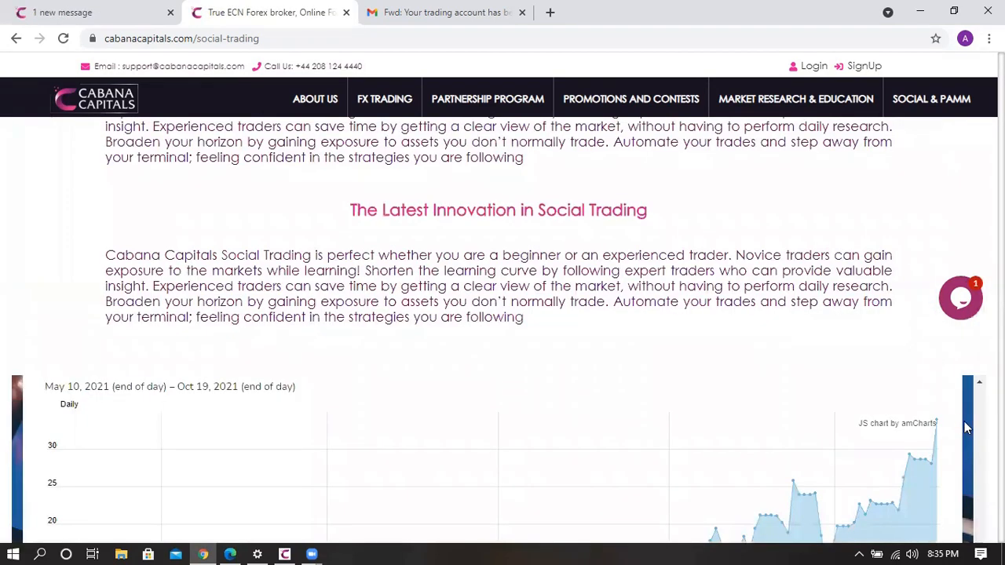
scroll(966, 424, down, 4)
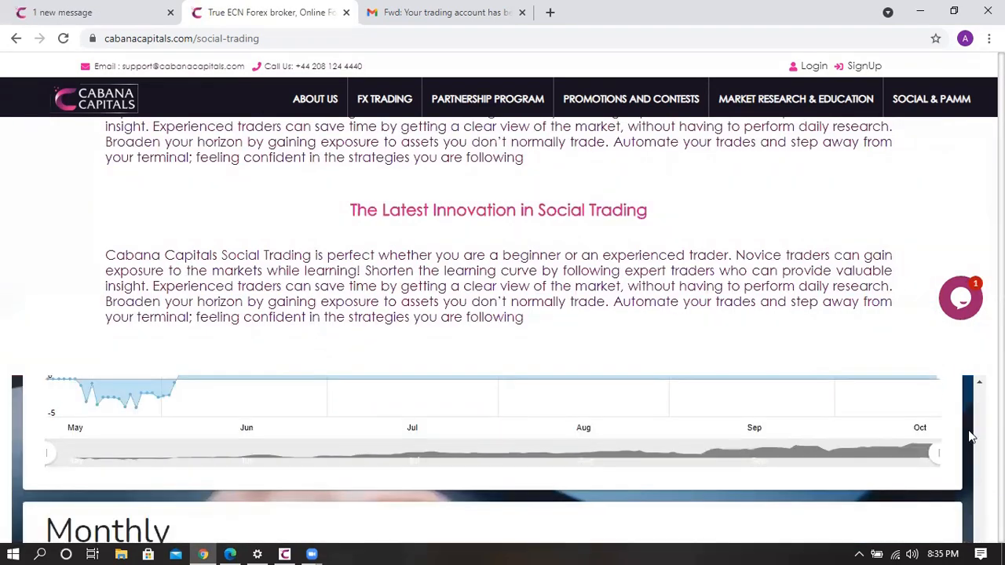
scroll(970, 433, up, 10)
scroll(978, 409, down, 10)
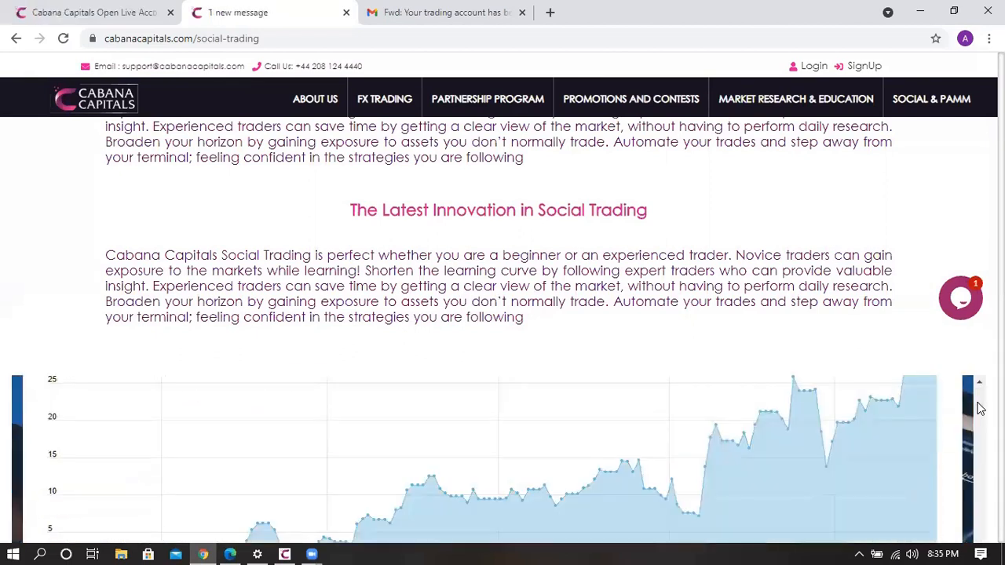
Step: Go back to the trader ranking and look through the listed traders' results and the social trading sections below it
click(17, 39)
scroll(597, 330, down, 4)
scroll(571, 291, down, 6)
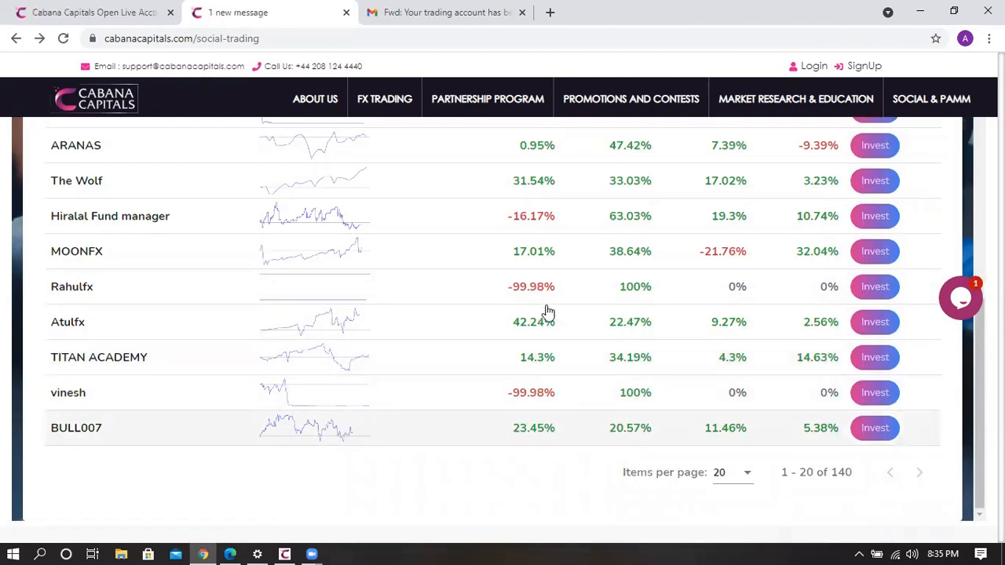
scroll(544, 313, up, 5)
scroll(549, 305, up, 1)
scroll(554, 295, down, 4)
scroll(554, 296, down, 2)
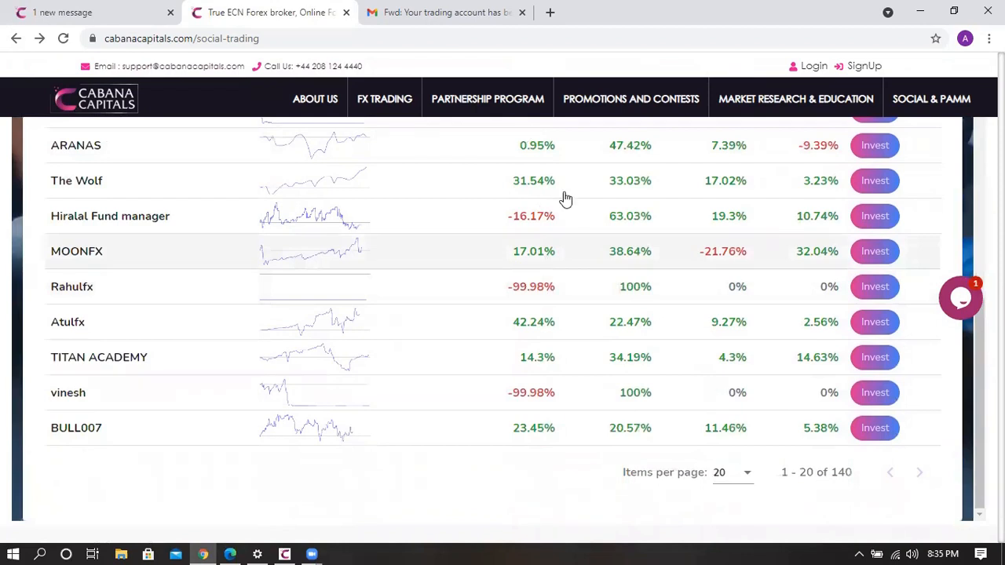
scroll(581, 227, down, 4)
scroll(620, 331, down, 10)
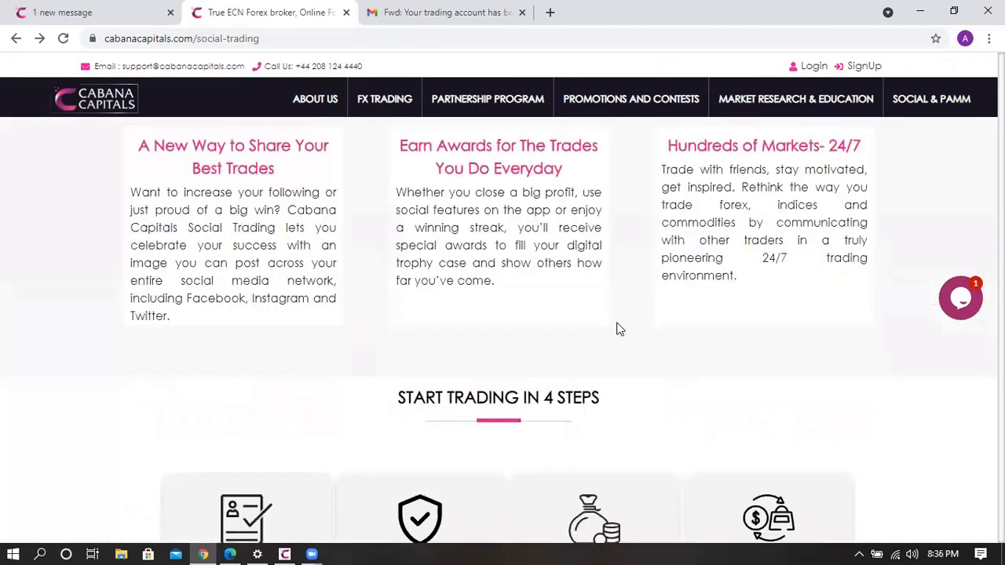
scroll(617, 324, up, 2)
scroll(617, 322, up, 10)
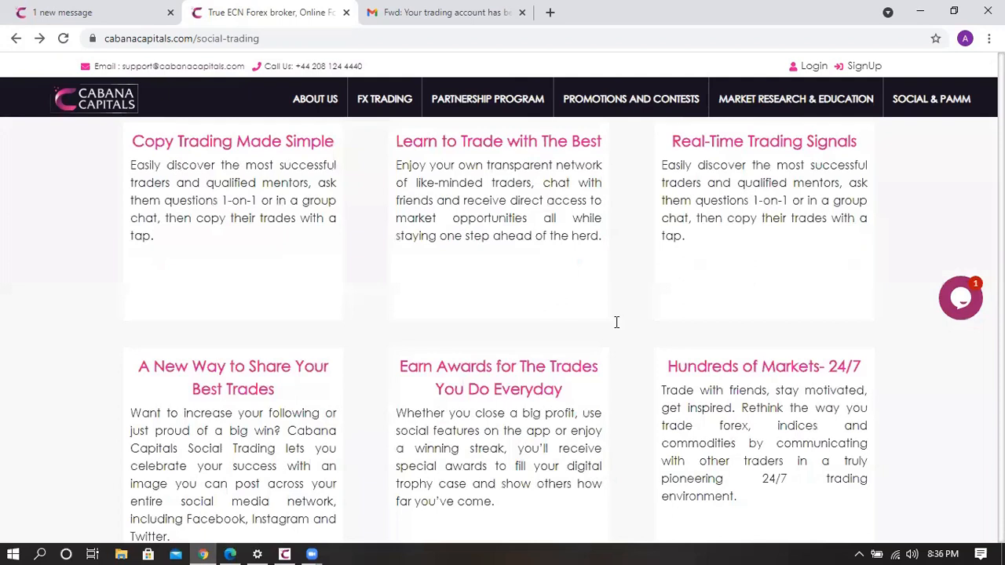
scroll(616, 322, down, 5)
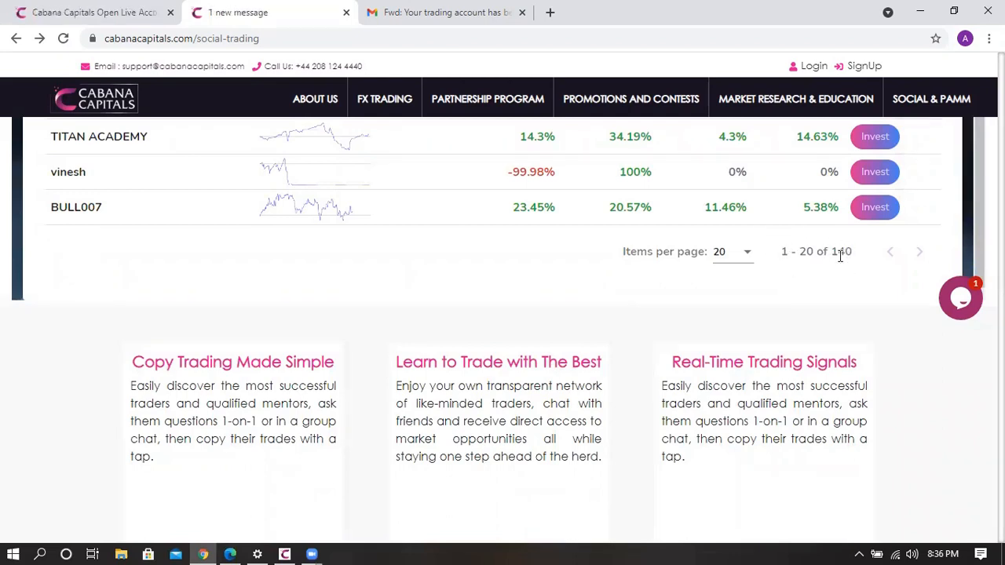
scroll(840, 255, up, 10)
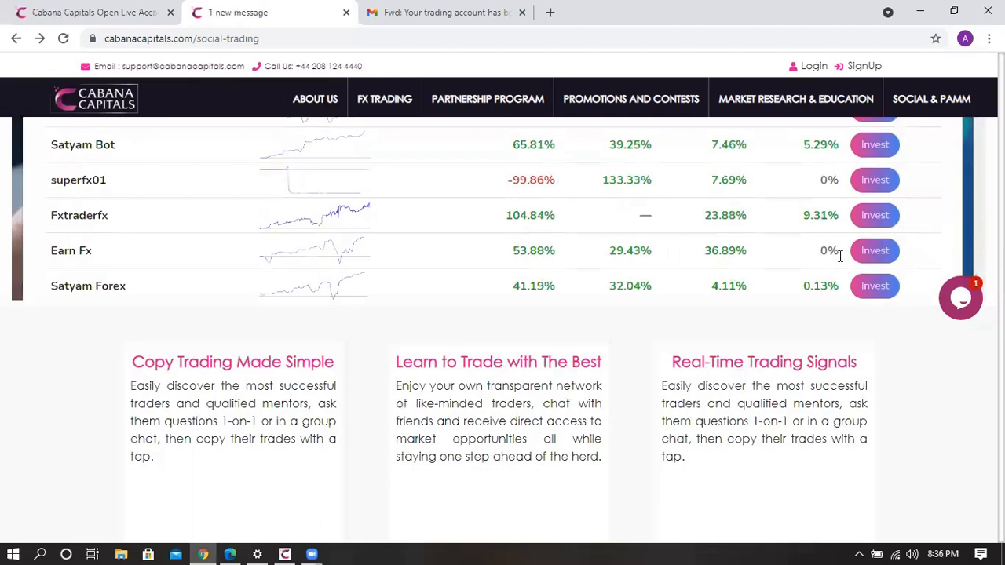
scroll(897, 220, down, 10)
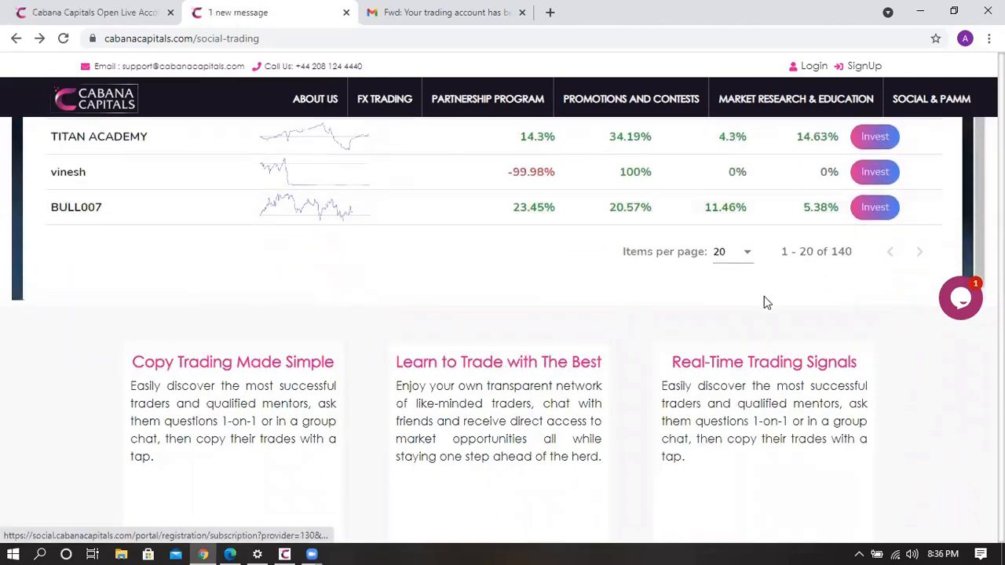
Step: Extend the trader ranking to more items per page and start investing in trade4profit
click(751, 253)
click(733, 217)
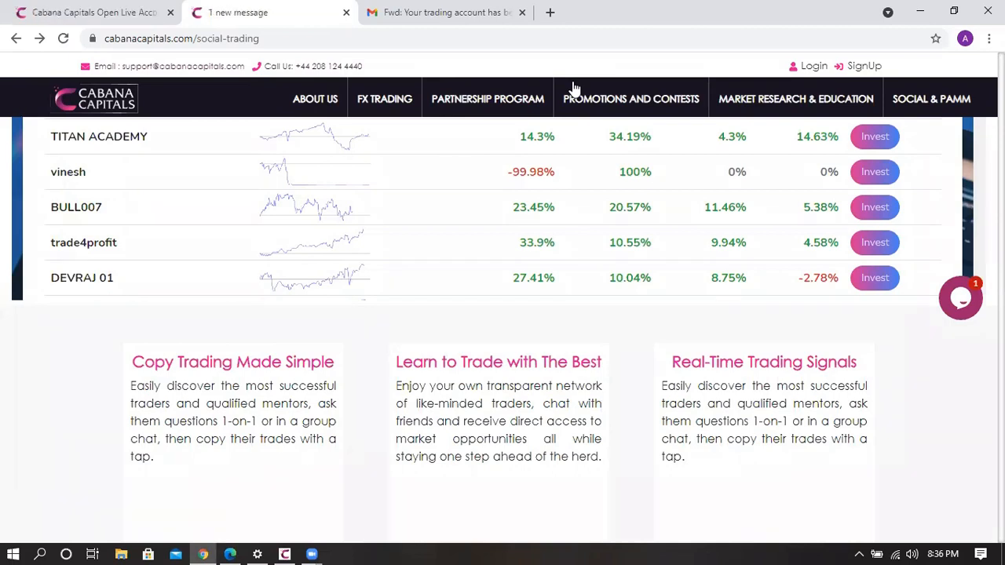
mouse_move(592, 182)
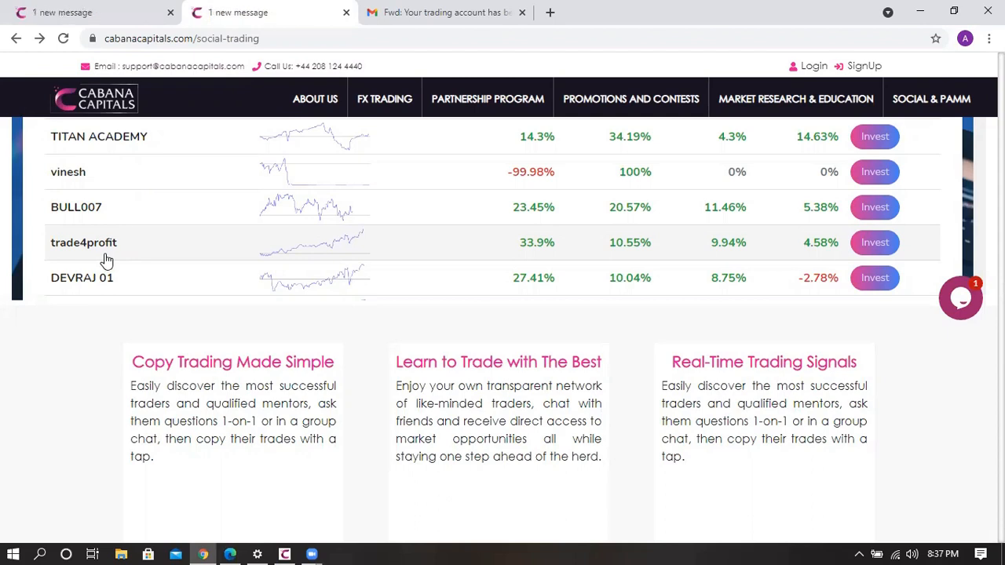
click(875, 244)
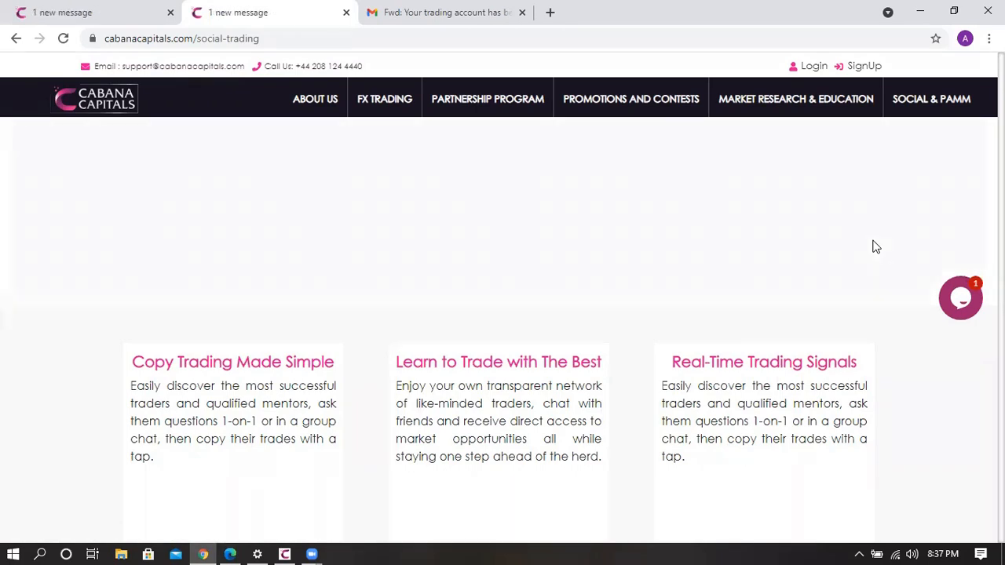
Step: Examine the trade4profit subscription registration form, its required fields and the provider's offer, interval and performance fee
scroll(831, 306, up, 2)
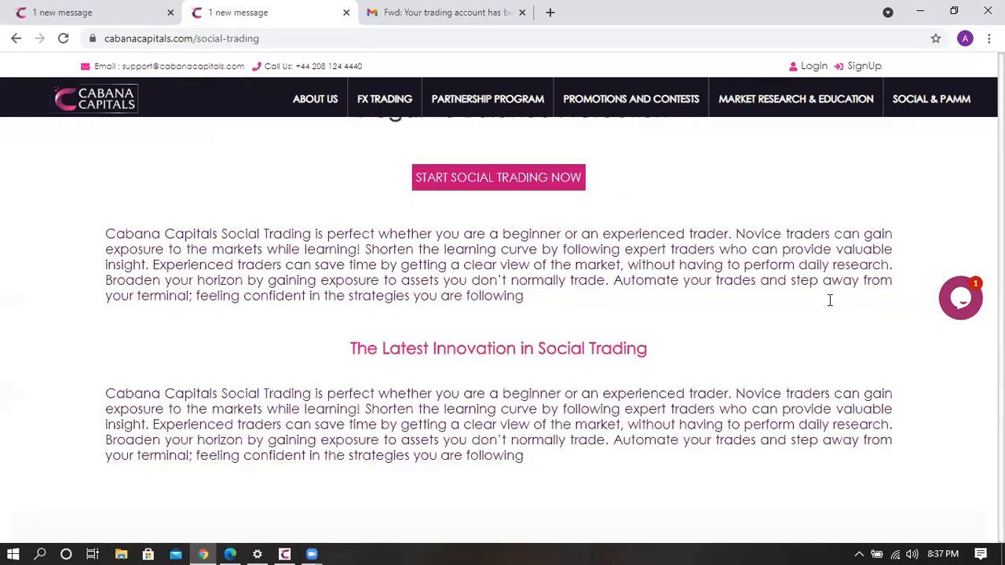
scroll(829, 301, up, 7)
scroll(829, 300, down, 14)
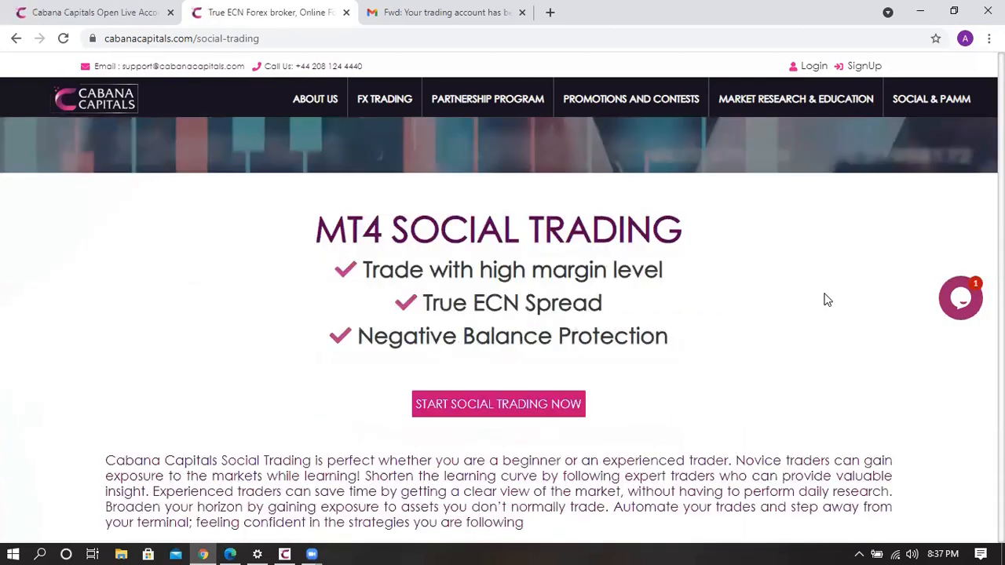
scroll(826, 299, down, 8)
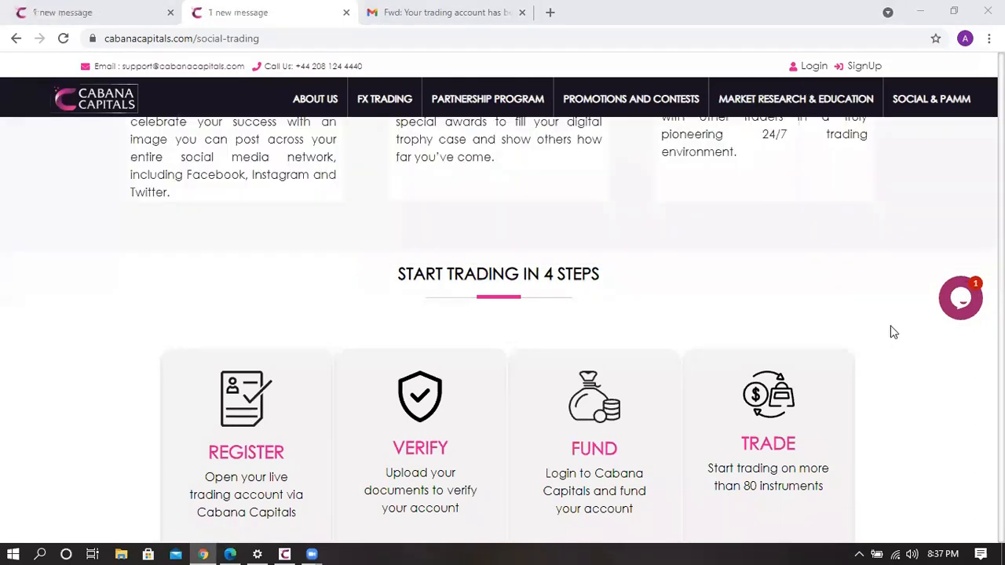
scroll(892, 332, up, 3)
scroll(892, 332, up, 3)
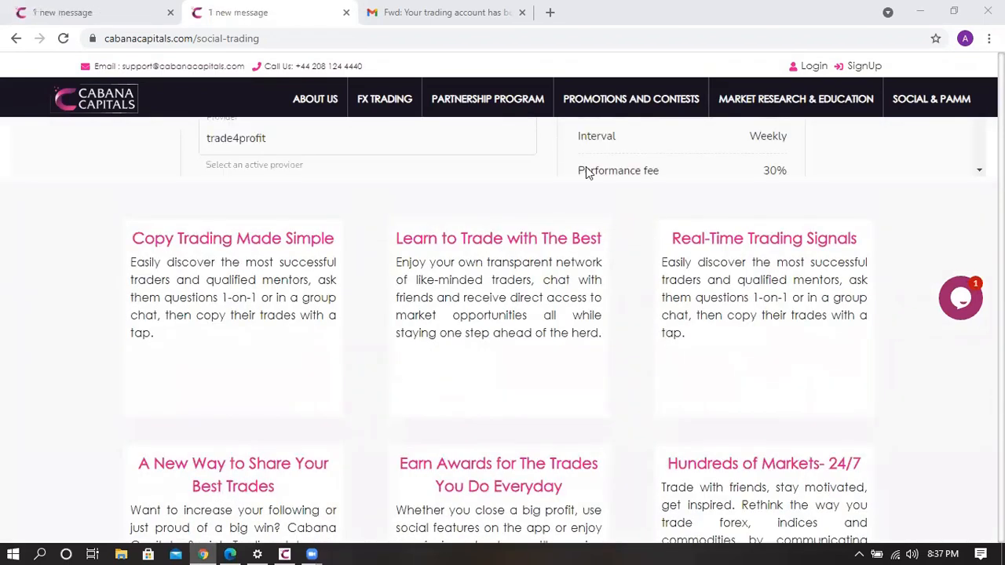
scroll(673, 239, up, 3)
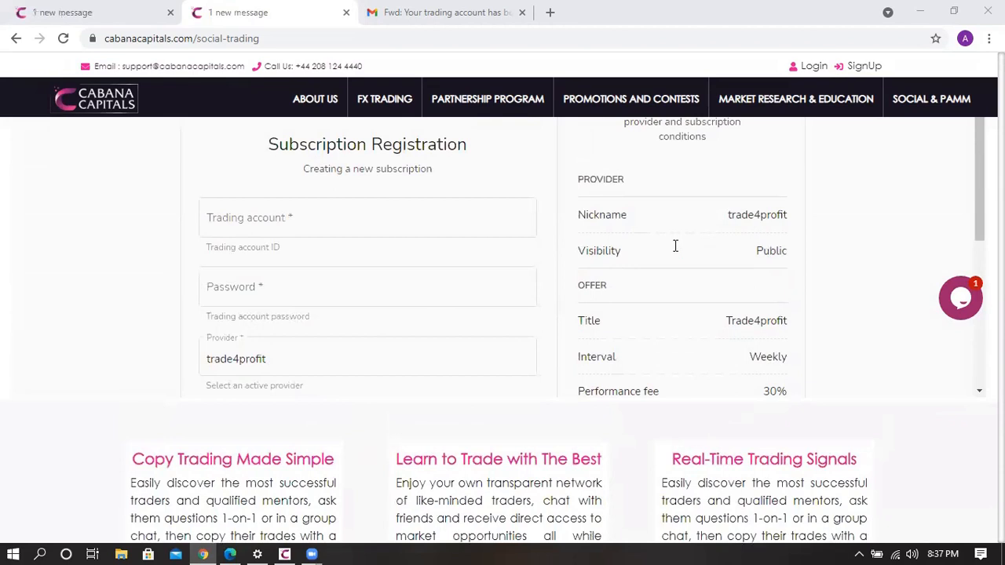
scroll(675, 246, up, 5)
scroll(674, 246, down, 6)
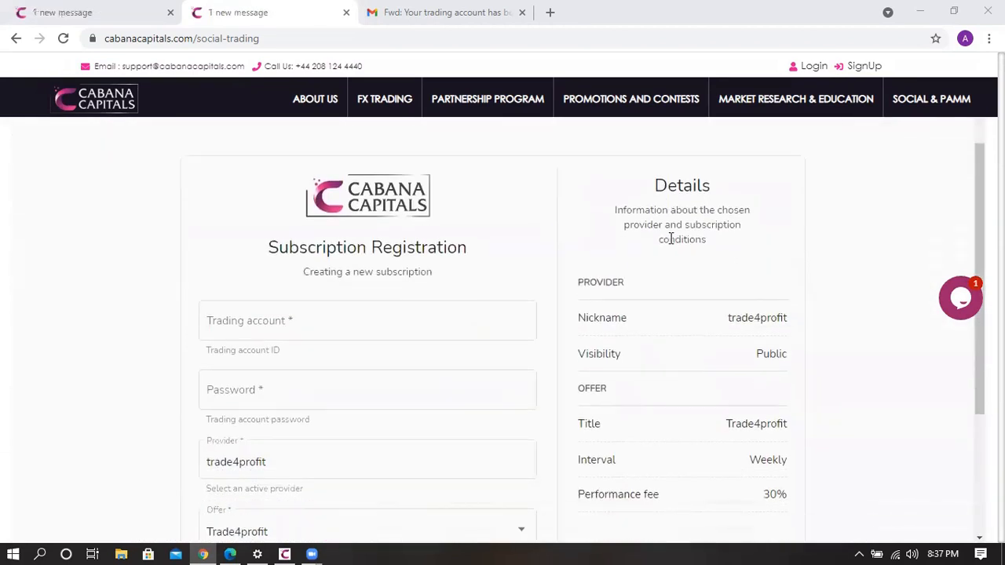
scroll(671, 237, up, 1)
scroll(671, 238, up, 2)
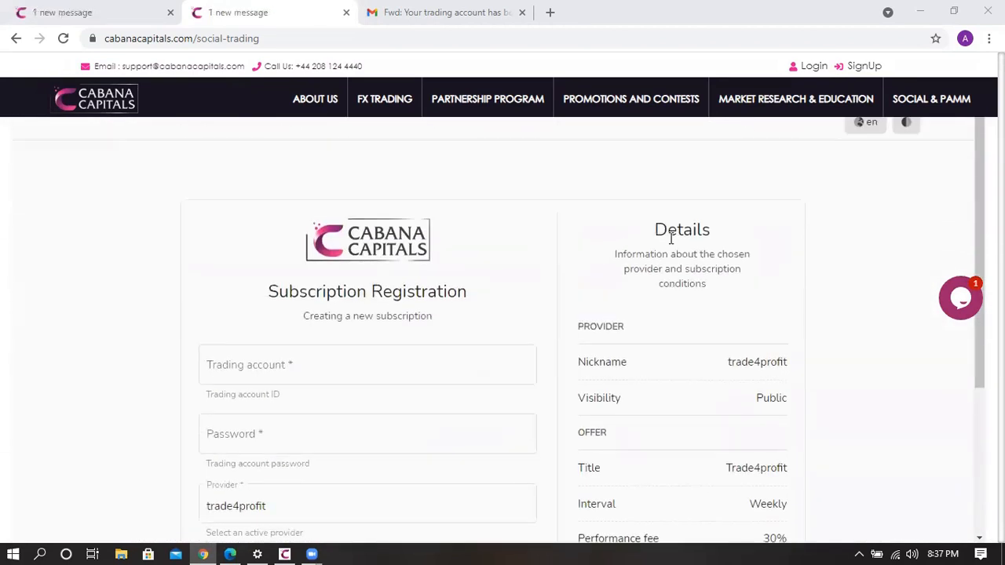
scroll(671, 238, down, 3)
scroll(671, 237, up, 2)
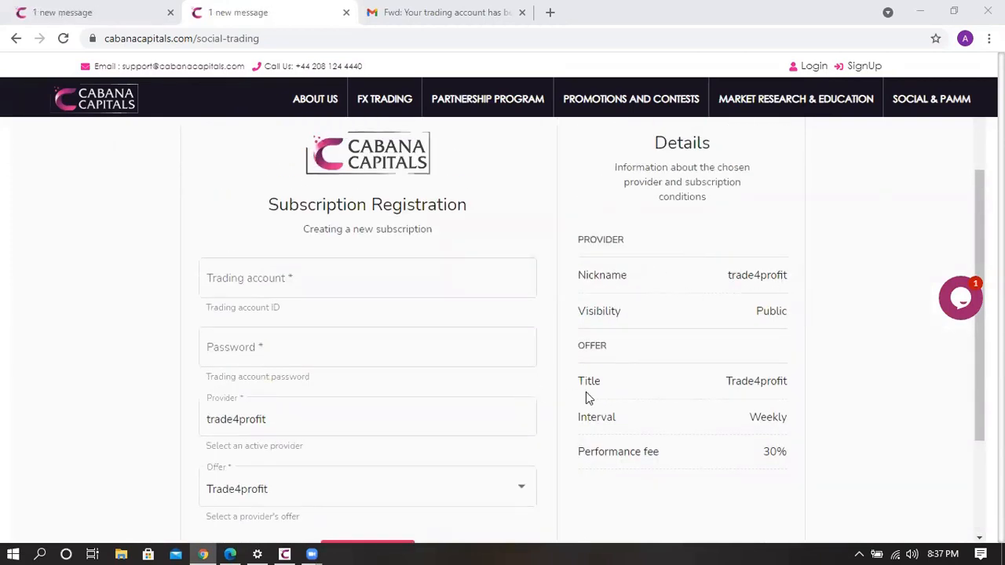
scroll(667, 368, down, 1)
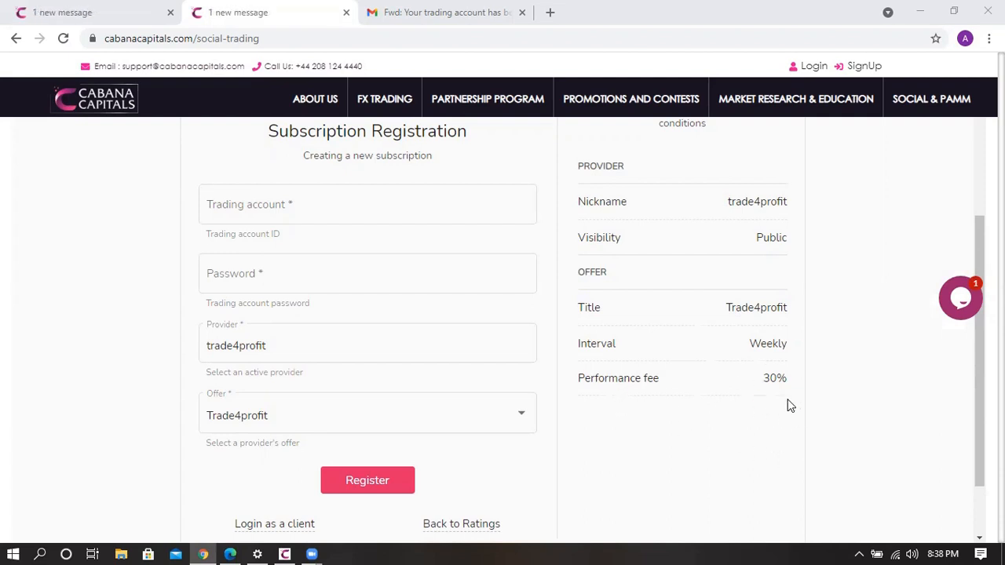
Step: Enter the trading account ID and account password, register the Trade4profit subscription and decline saving the password
scroll(695, 410, up, 2)
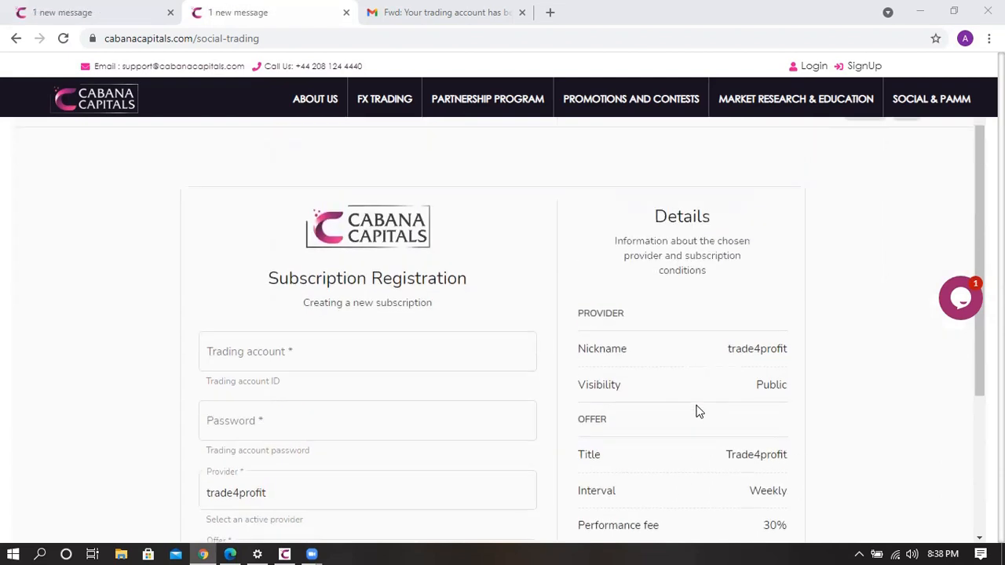
scroll(695, 410, down, 1)
click(306, 278)
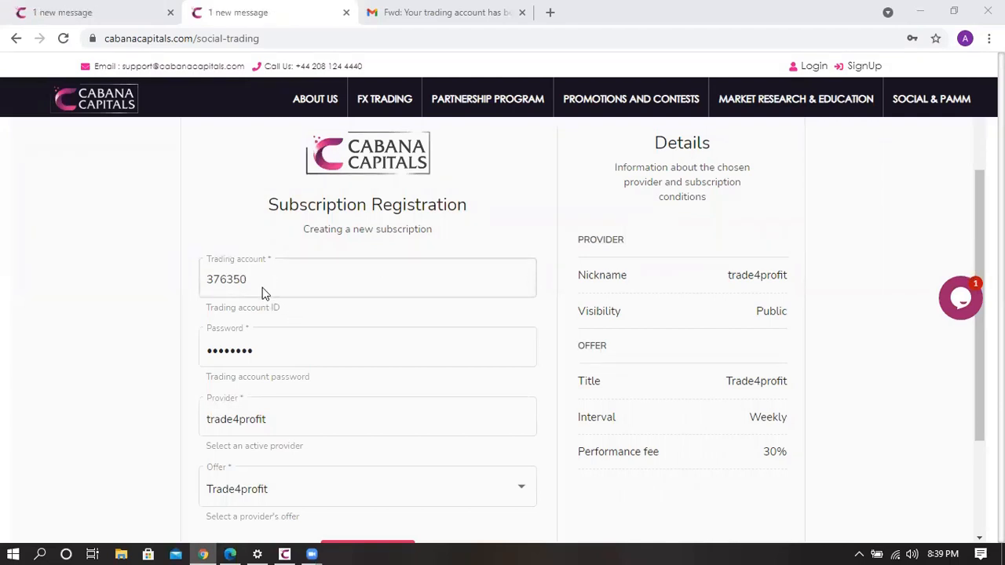
scroll(320, 367, down, 2)
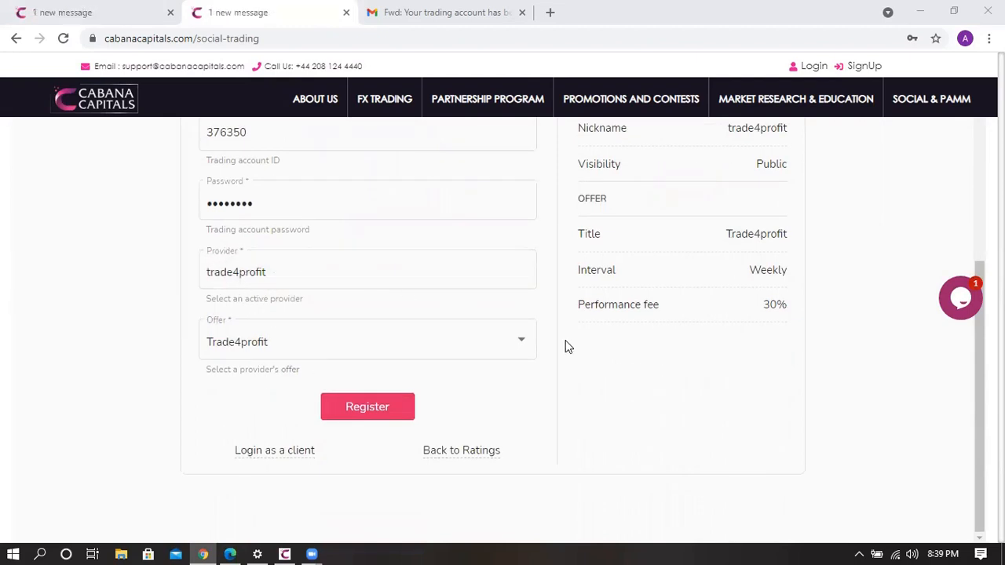
scroll(360, 410, down, 1)
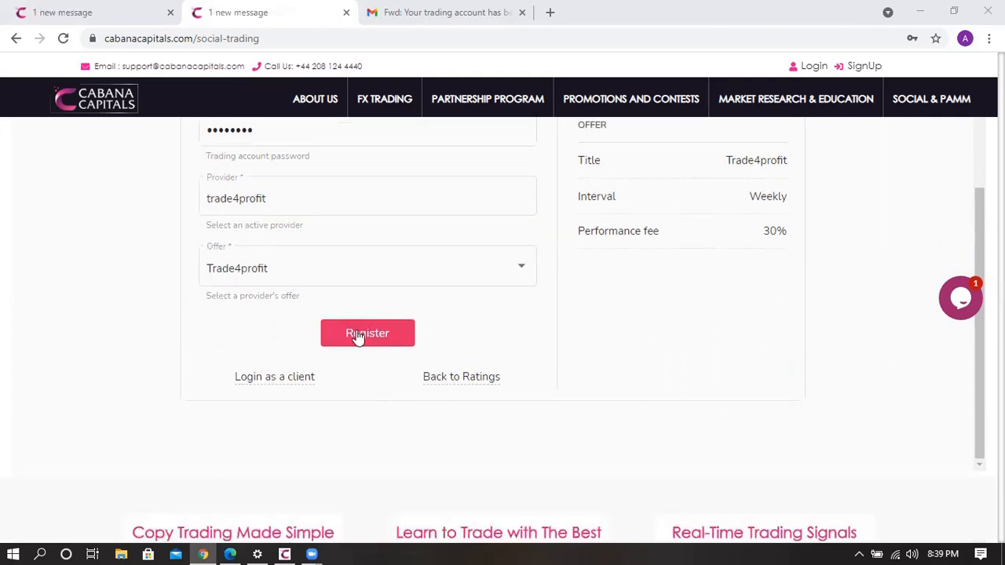
click(357, 335)
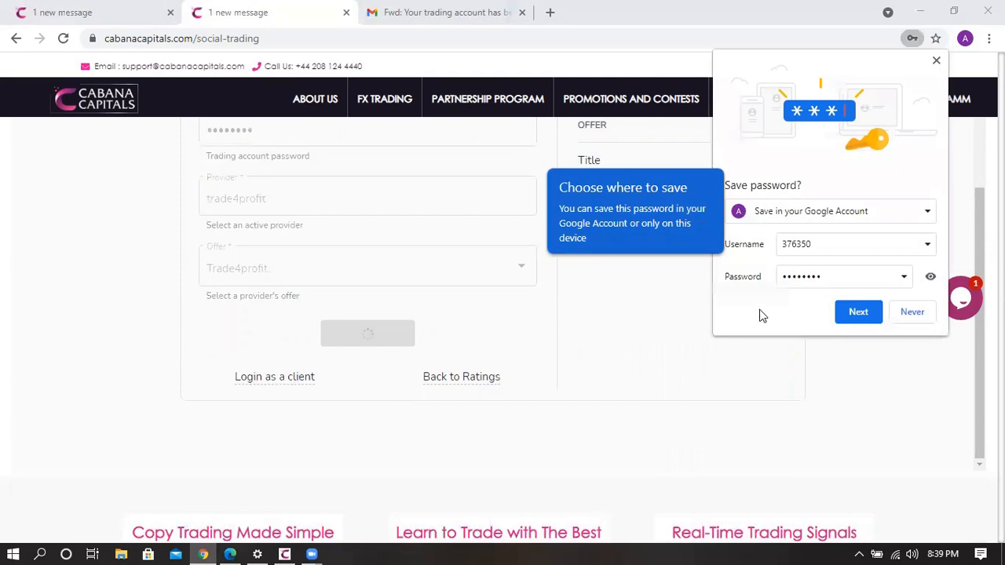
click(909, 313)
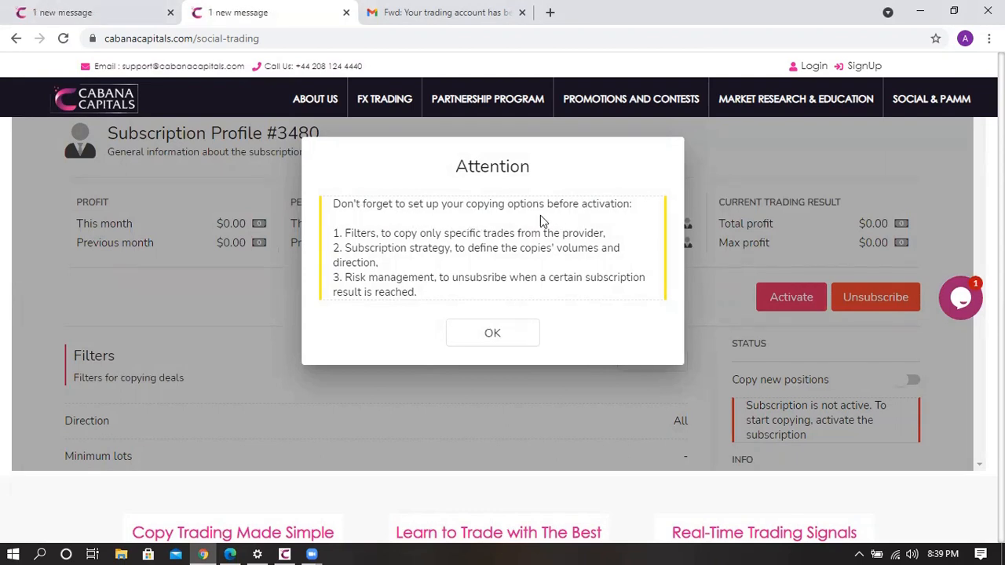
Step: Acknowledge the copying options reminder and look over the subscription profile down to its deal filters
click(493, 334)
scroll(496, 318, down, 2)
scroll(501, 303, up, 2)
scroll(312, 294, down, 1)
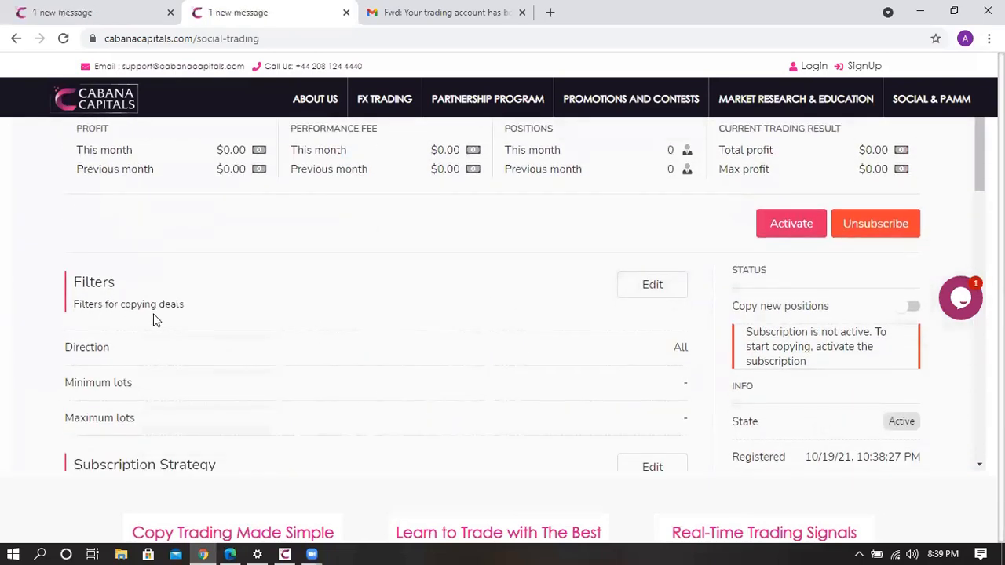
Step: Save the subscription's deal filters with direction All and the minimum and maximum lots left empty
click(649, 284)
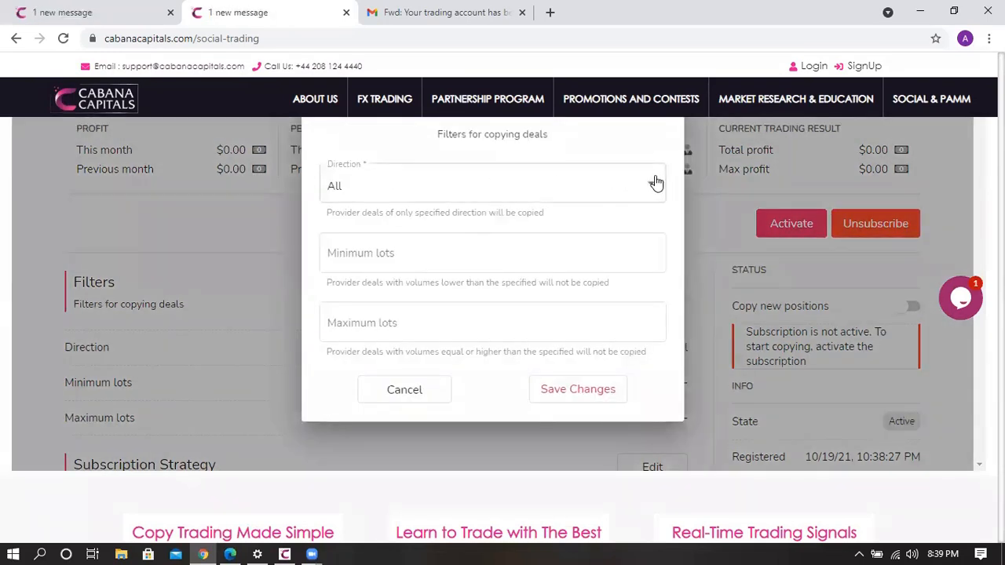
click(651, 191)
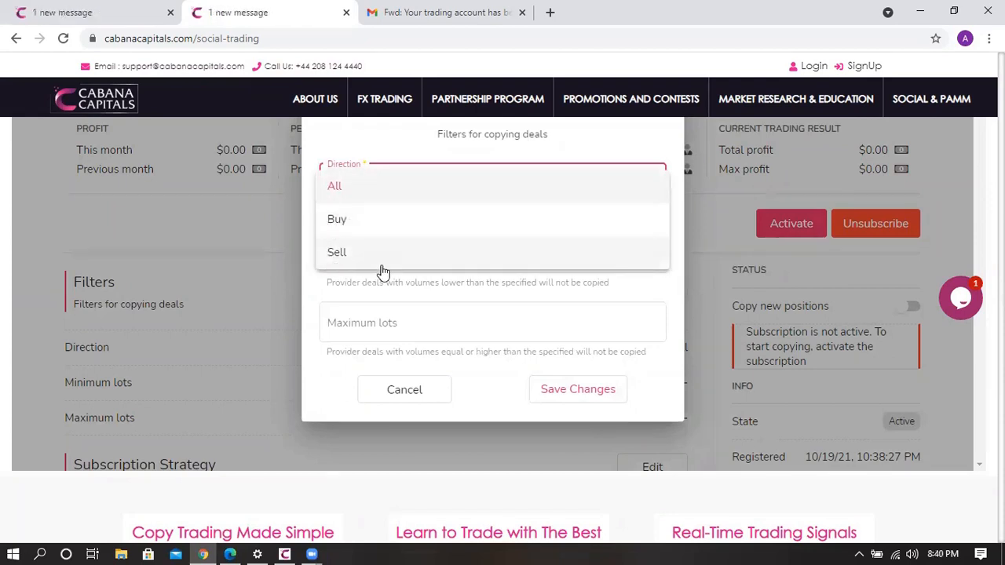
click(364, 192)
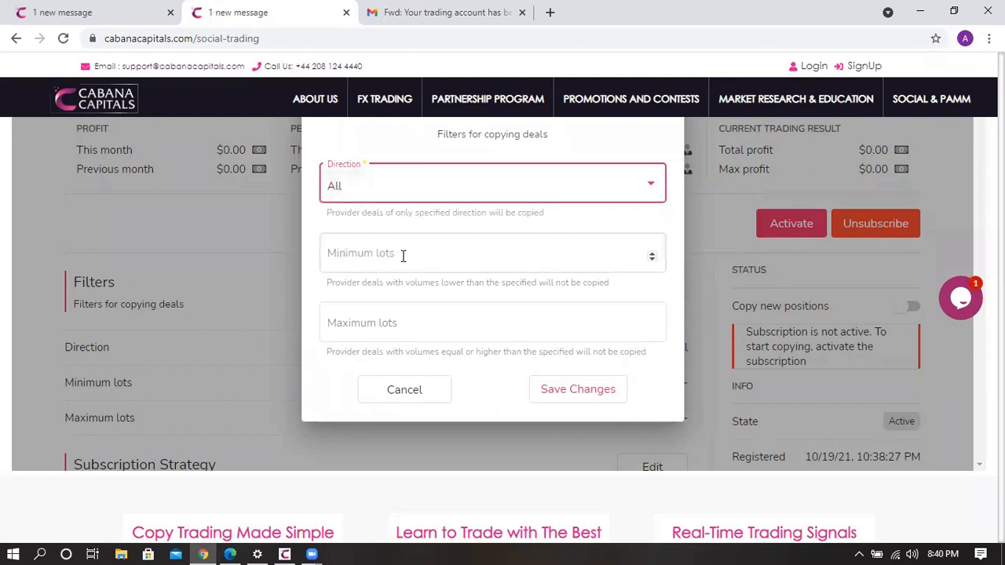
scroll(500, 254, down, 1)
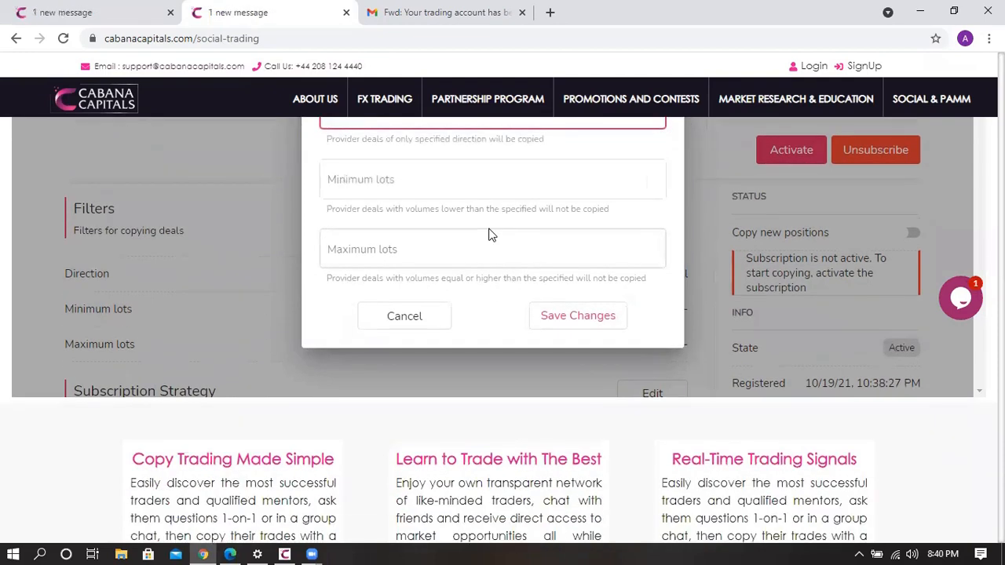
scroll(500, 253, up, 2)
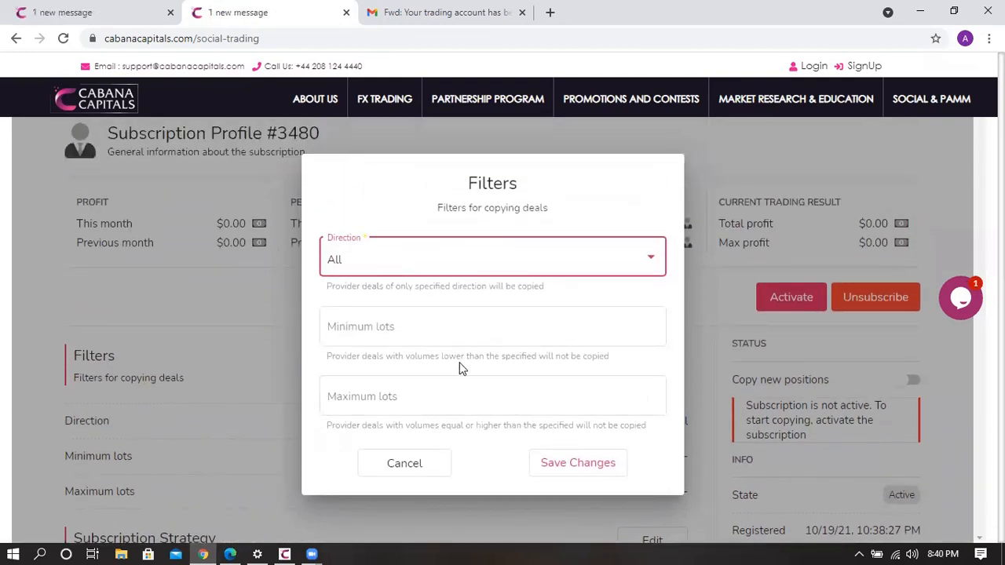
click(572, 463)
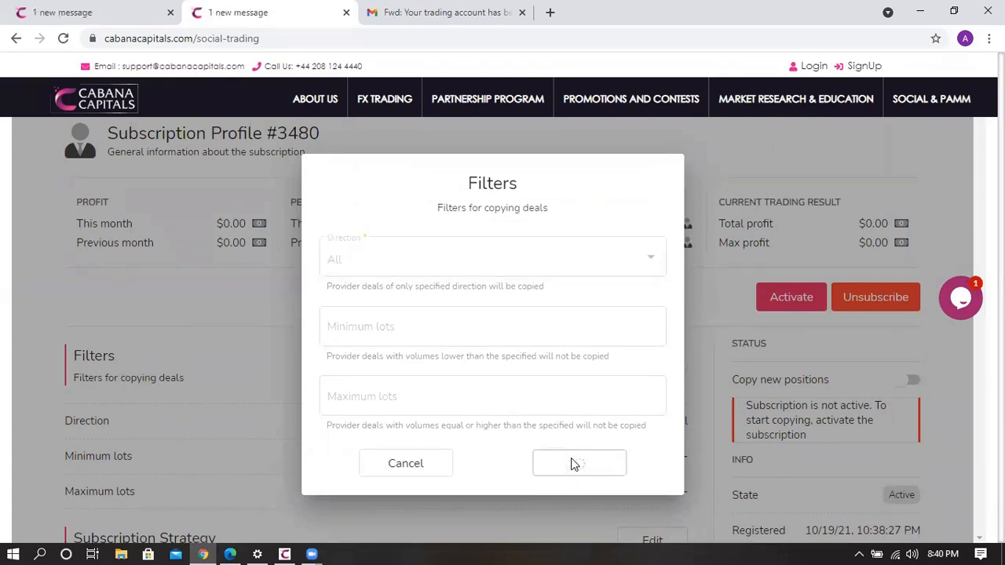
Step: Set the subscription strategy's volume scaling to Fixed with a risk ratio of 0.01 and save the changes
scroll(507, 329, down, 2)
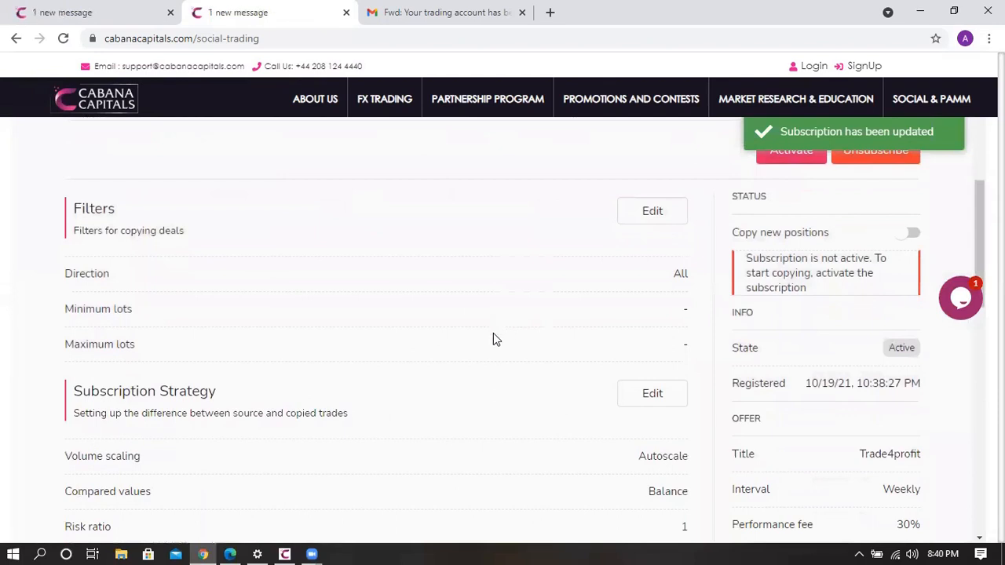
scroll(482, 347, down, 1)
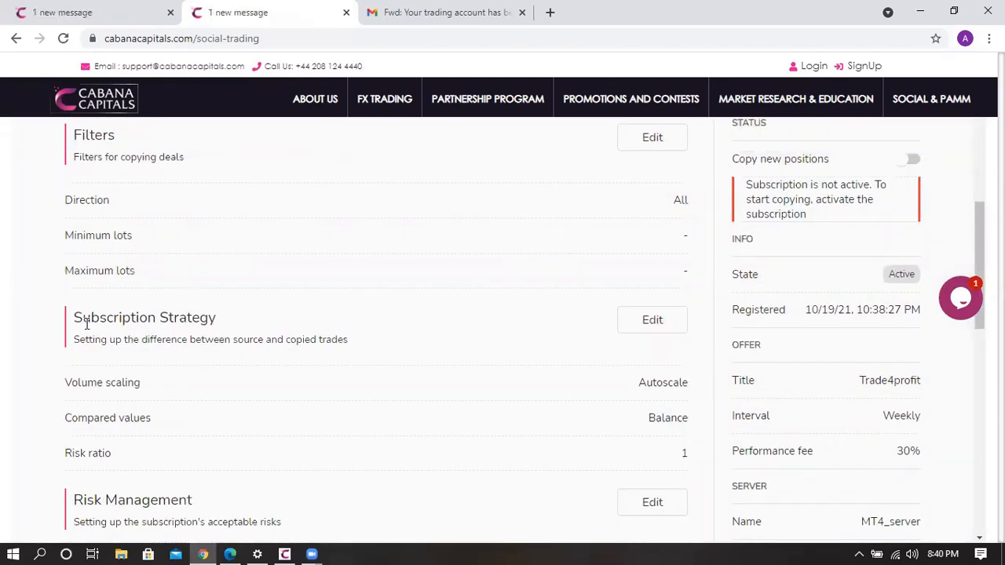
click(651, 322)
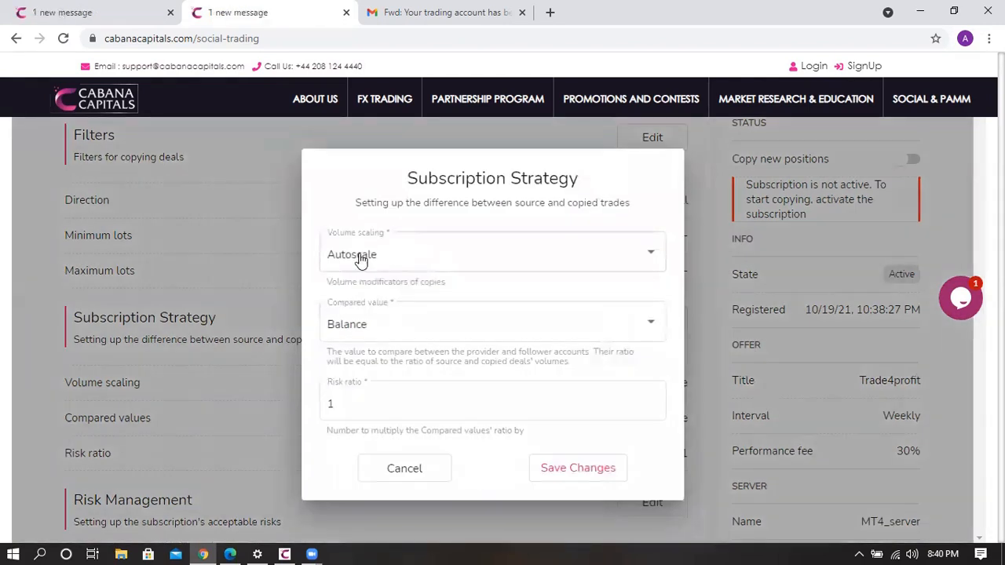
click(651, 253)
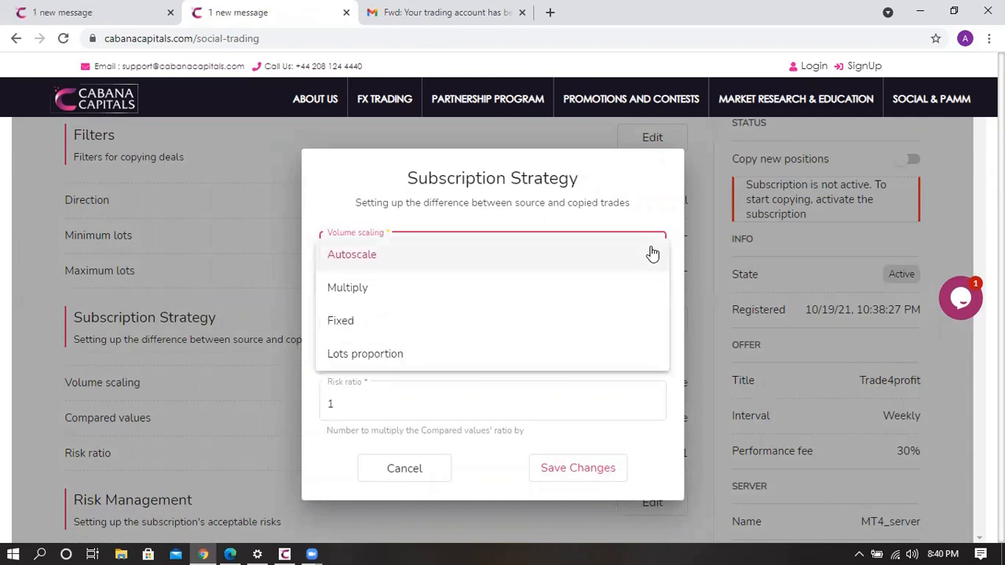
click(349, 324)
click(362, 362)
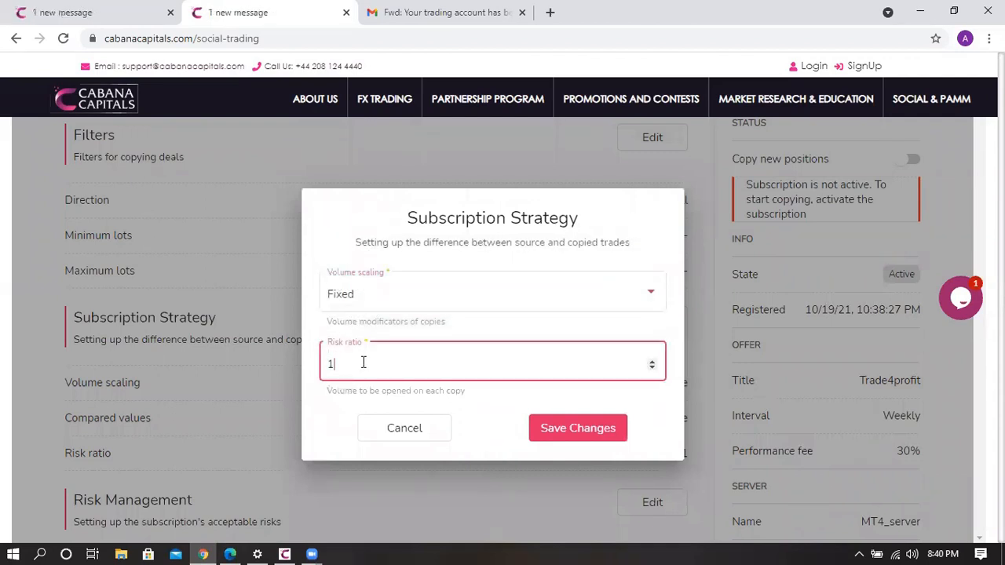
text(0.01)
key(BackSpace)
text(5)
key(BackSpace)
click(568, 430)
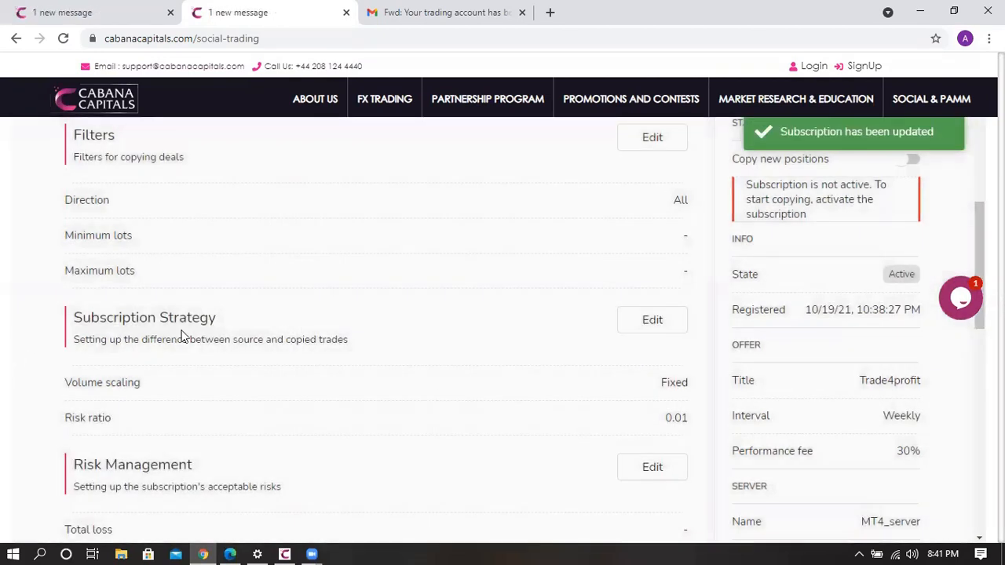
Step: Open the subscription's risk management settings for editing and set the total loss level to $30
scroll(265, 321, down, 2)
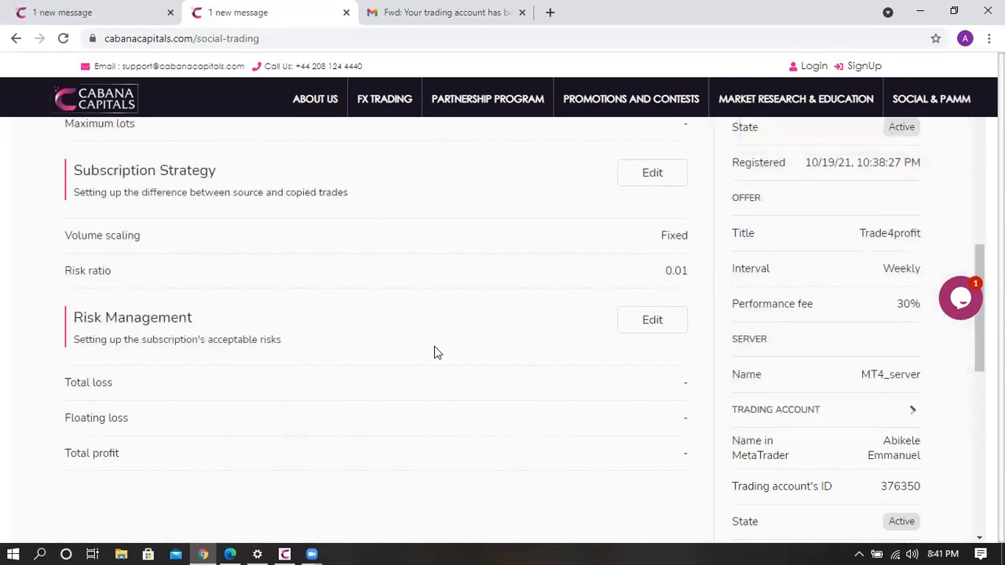
click(656, 322)
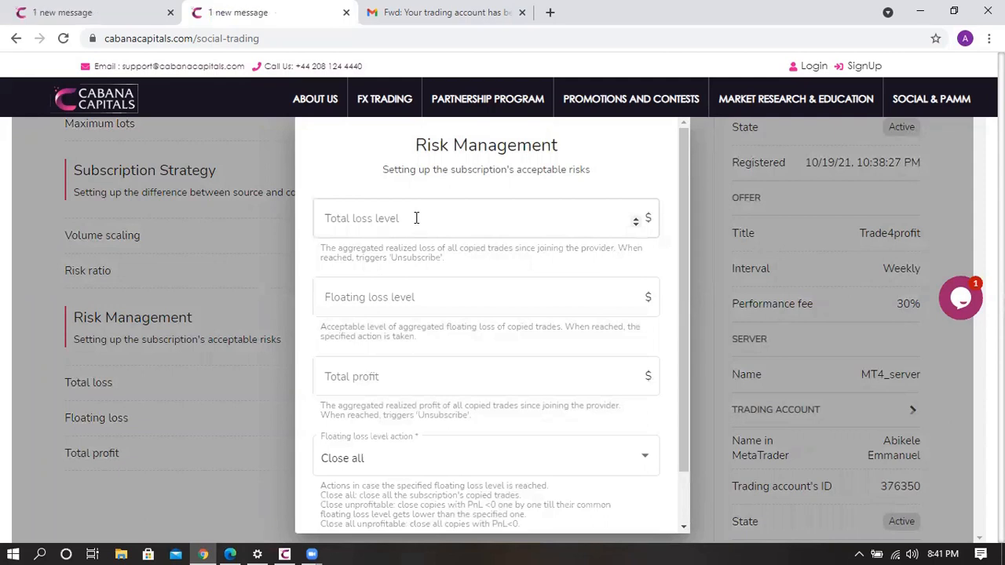
click(416, 215)
text(3)
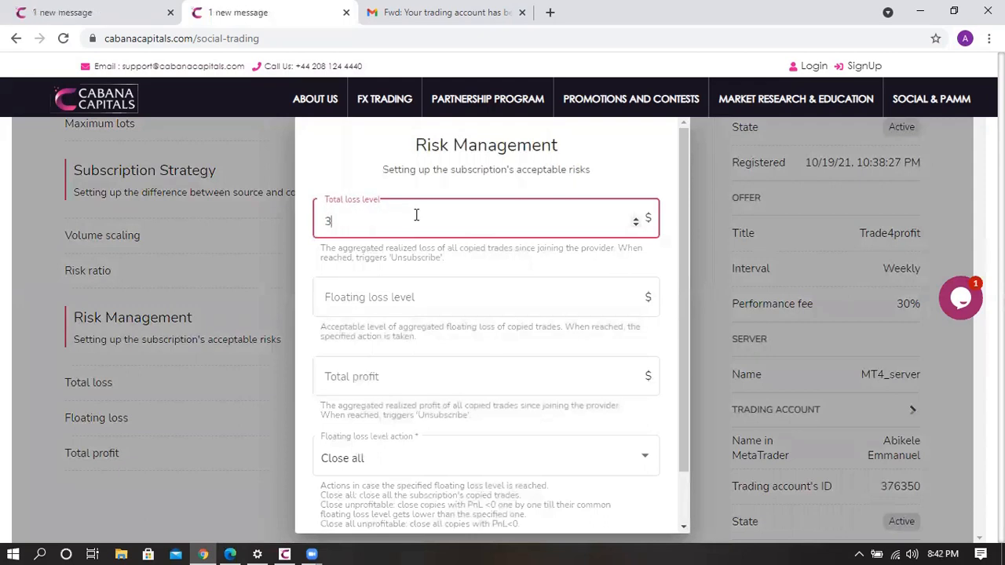
key(BackSpace)
text(20)
key(BackSpace)
key(BackSpace)
text(10)
key(BackSpace)
key(BackSpace)
text(30)
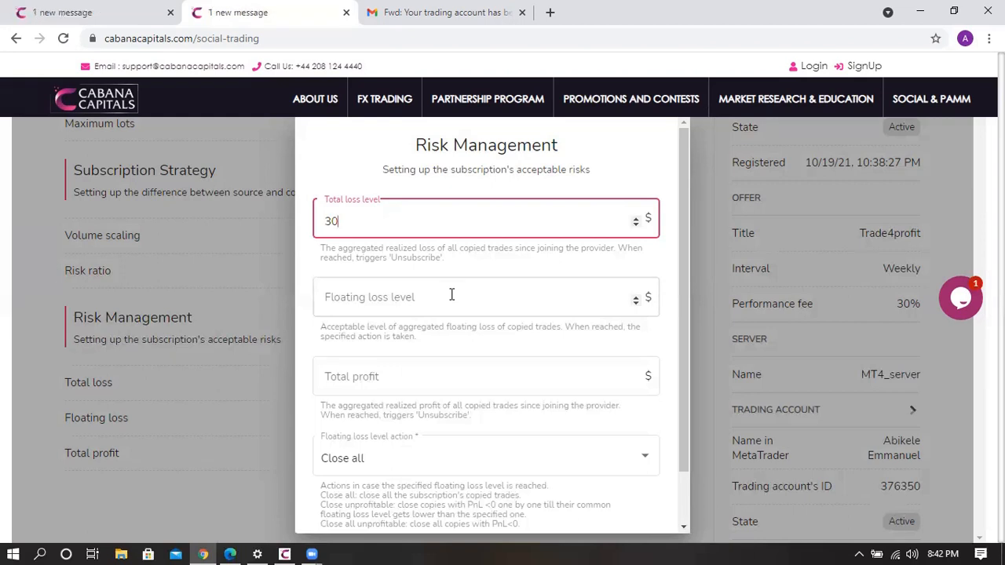
Step: Save the risk management settings with floating loss level and total profit left empty and the floating loss action Close all
scroll(453, 292, down, 1)
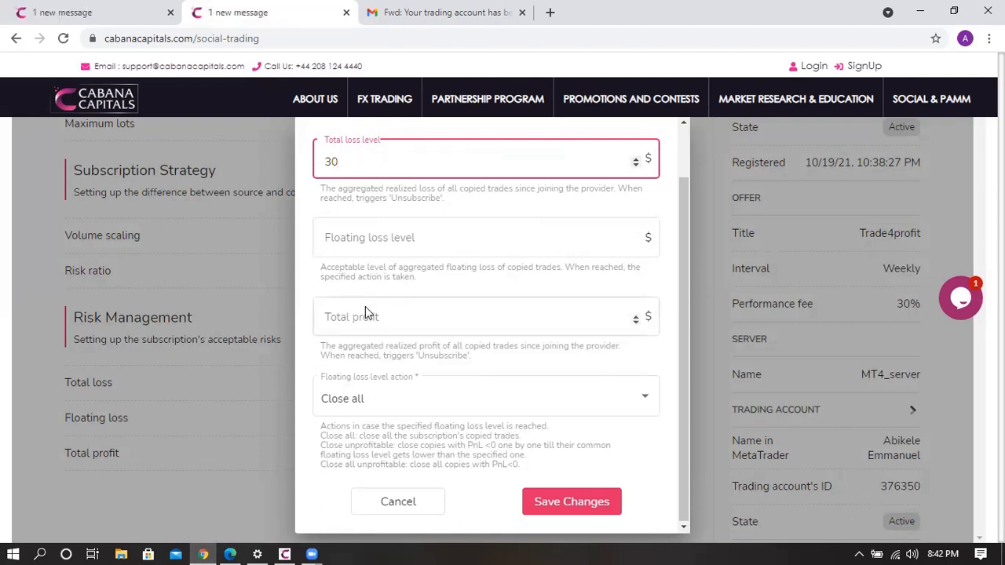
scroll(439, 333, down, 1)
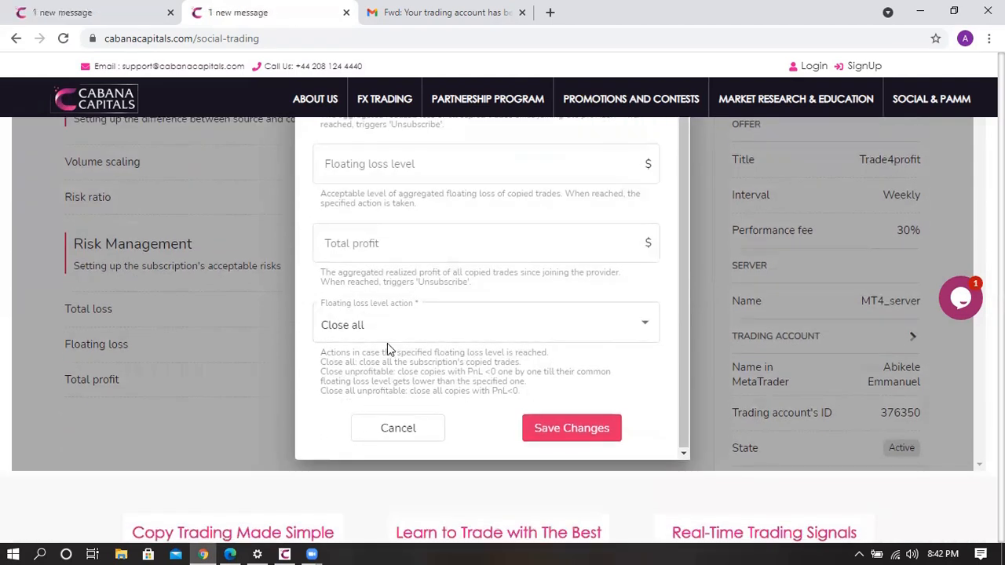
click(564, 431)
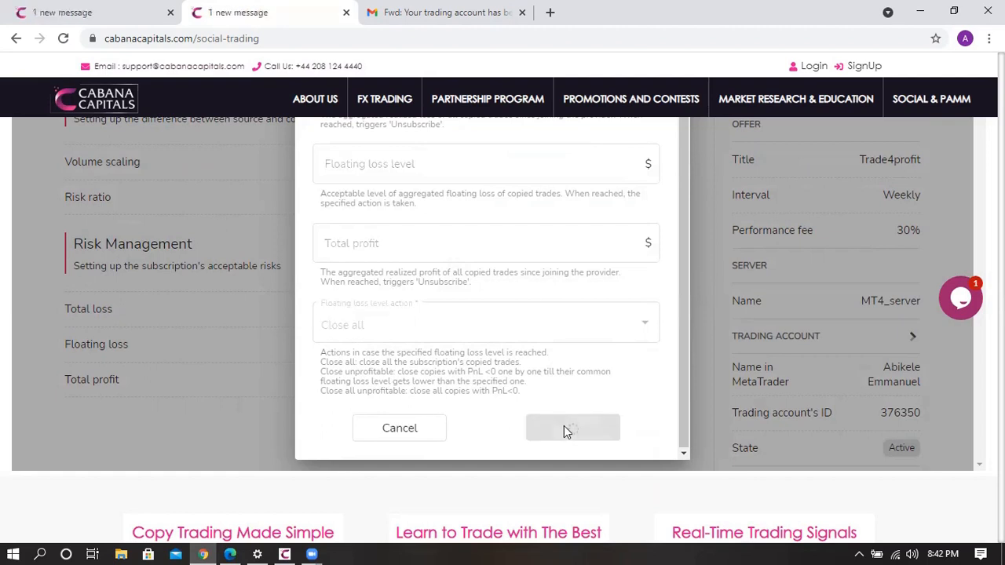
Step: Activate the Trade4profit subscription from its profile and confirm the activation
scroll(563, 425, down, 4)
scroll(562, 422, up, 6)
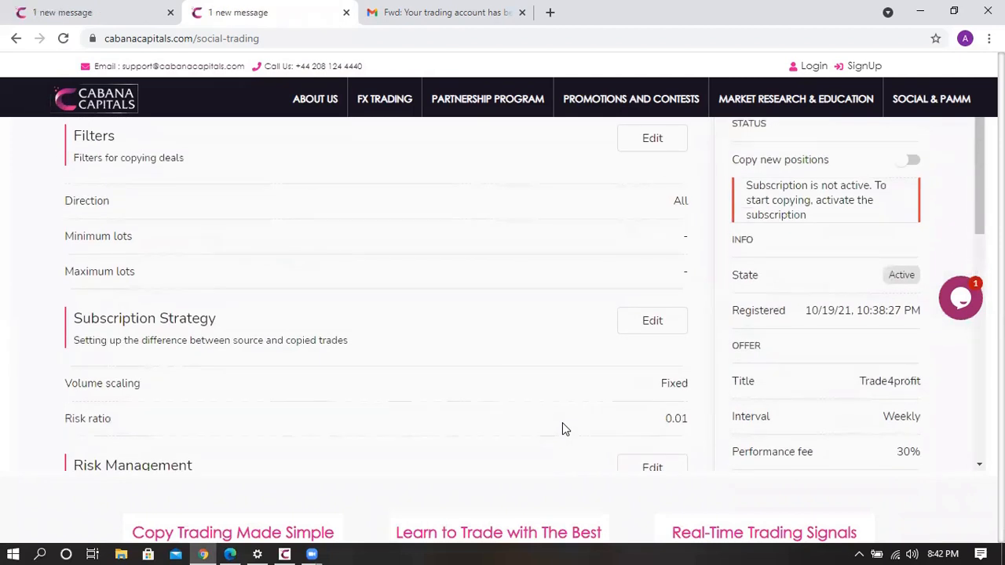
scroll(562, 422, up, 3)
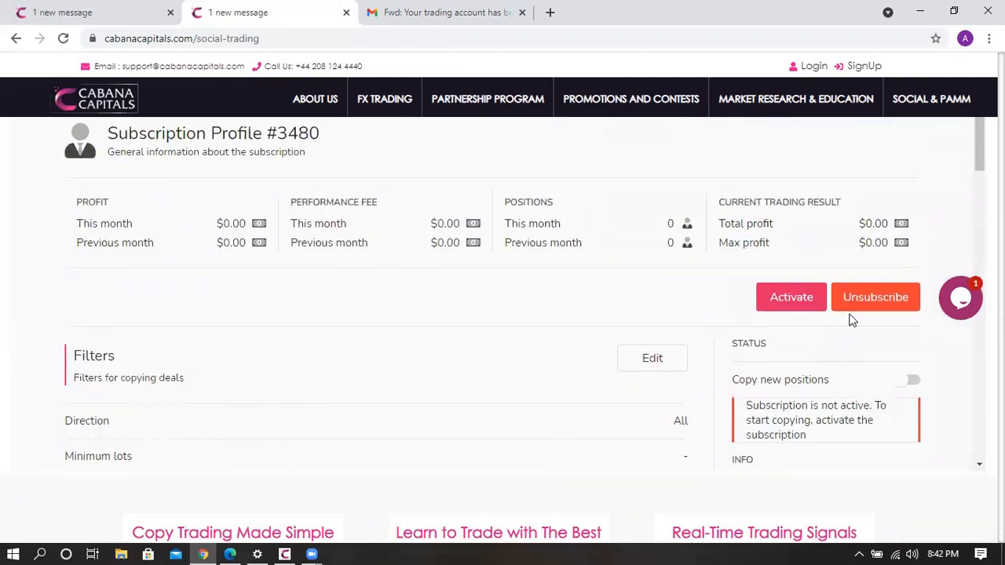
click(771, 298)
click(561, 311)
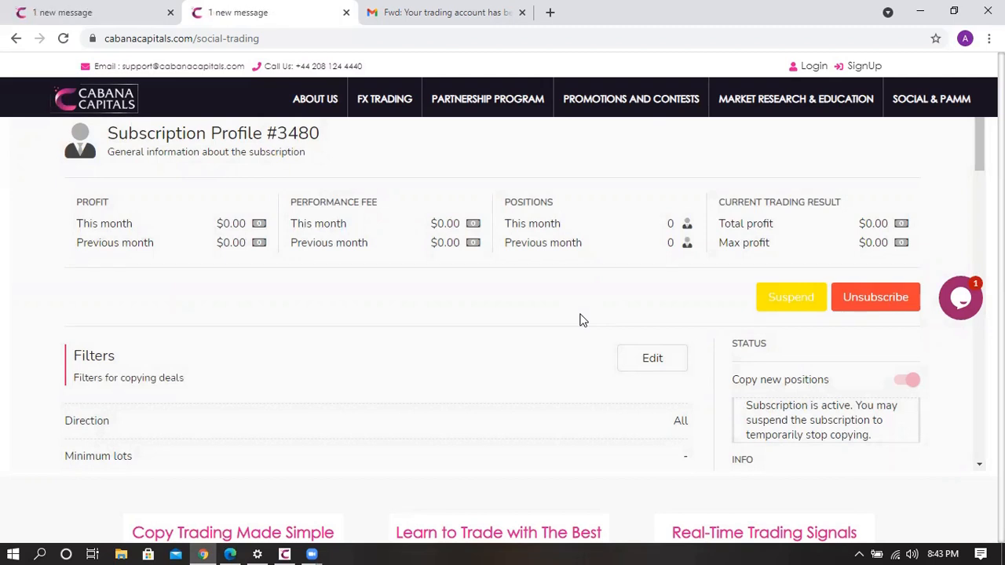
scroll(582, 319, down, 1)
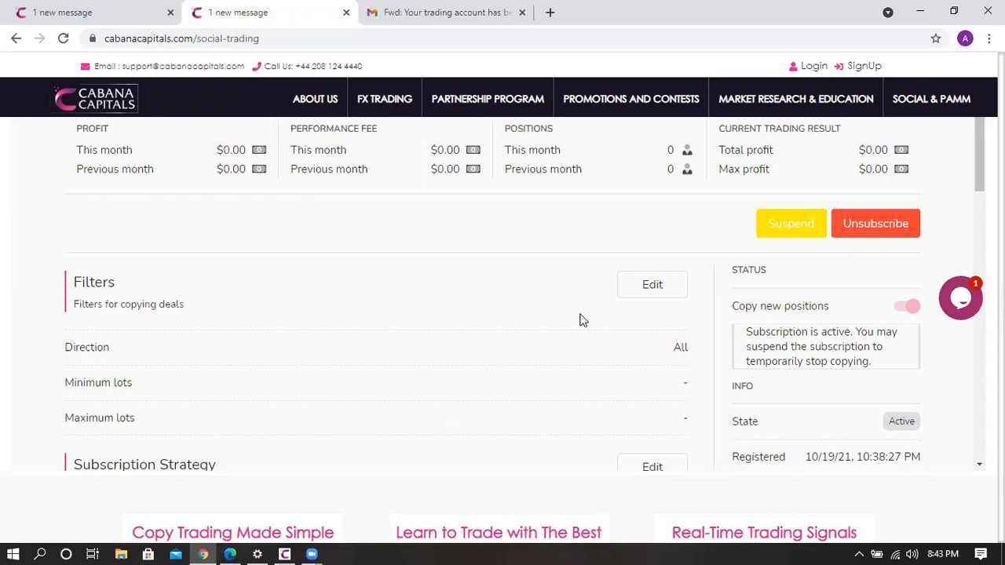
scroll(583, 364, up, 1)
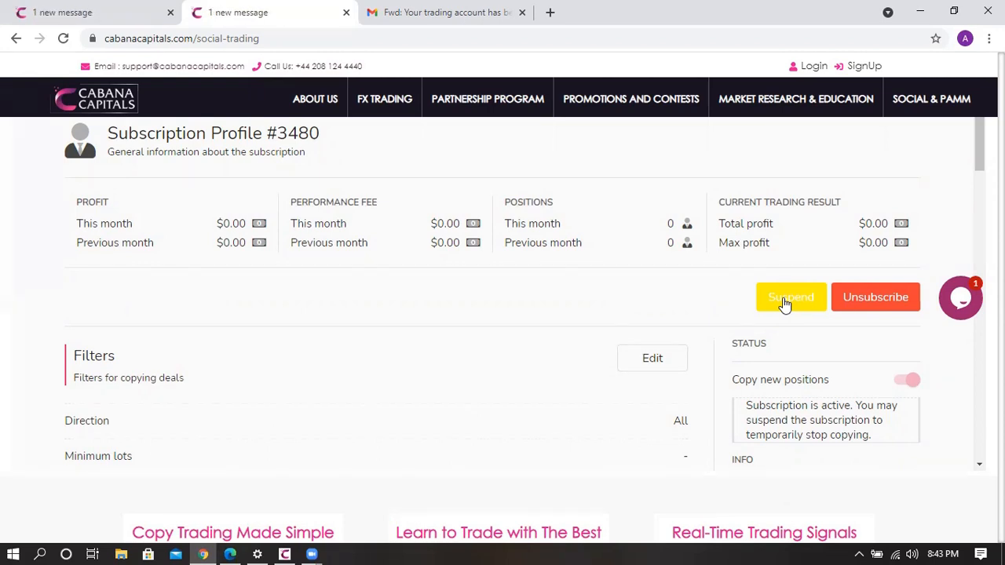
scroll(784, 305, down, 10)
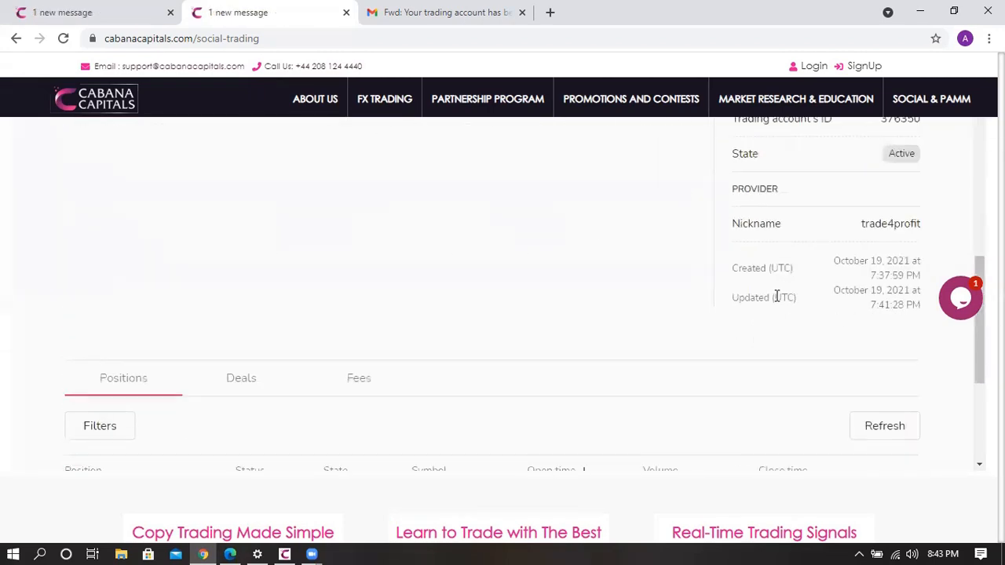
scroll(774, 303, up, 10)
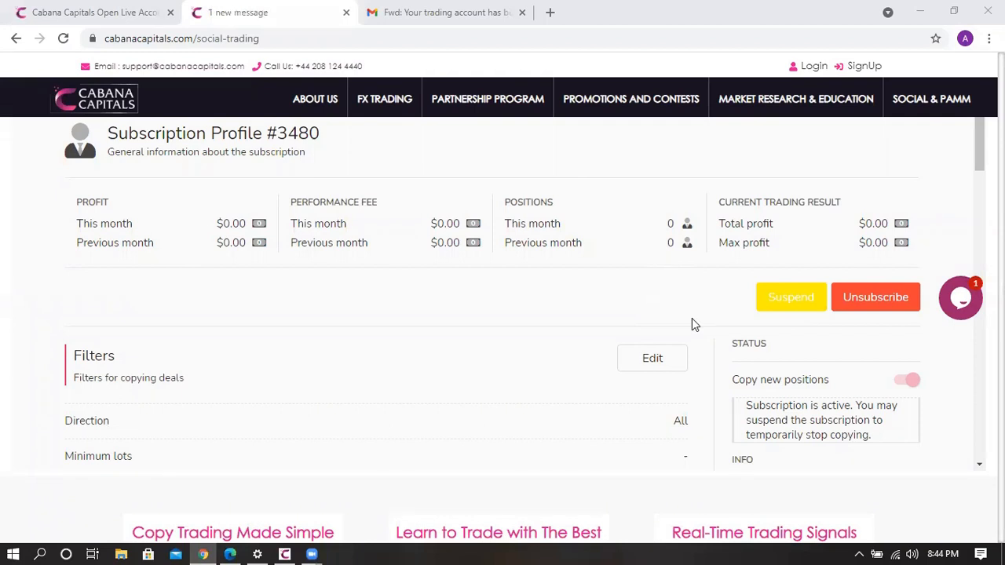
Step: Set the system speaker volume to 100 and dismiss the volume control
click(912, 554)
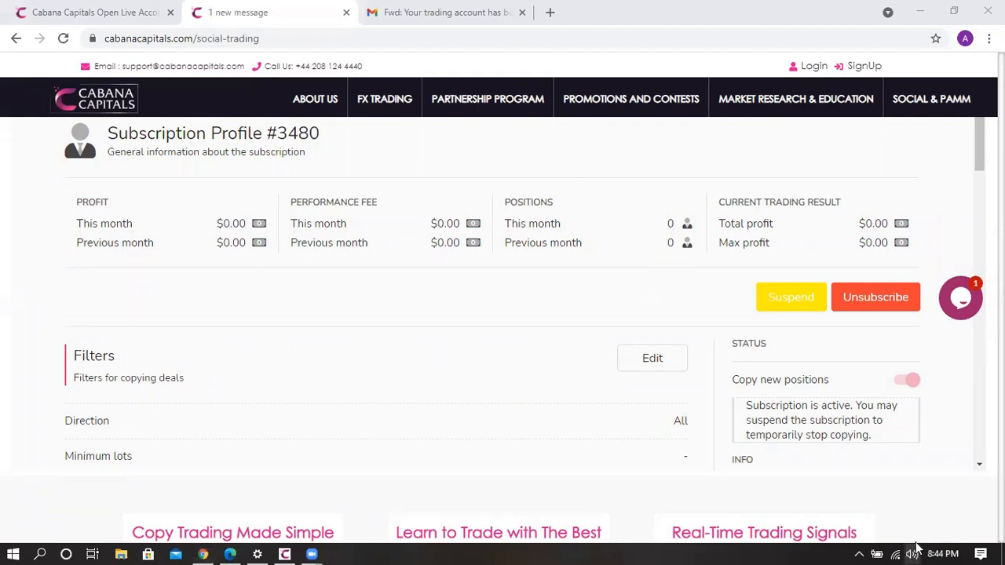
drag(939, 521, 973, 538)
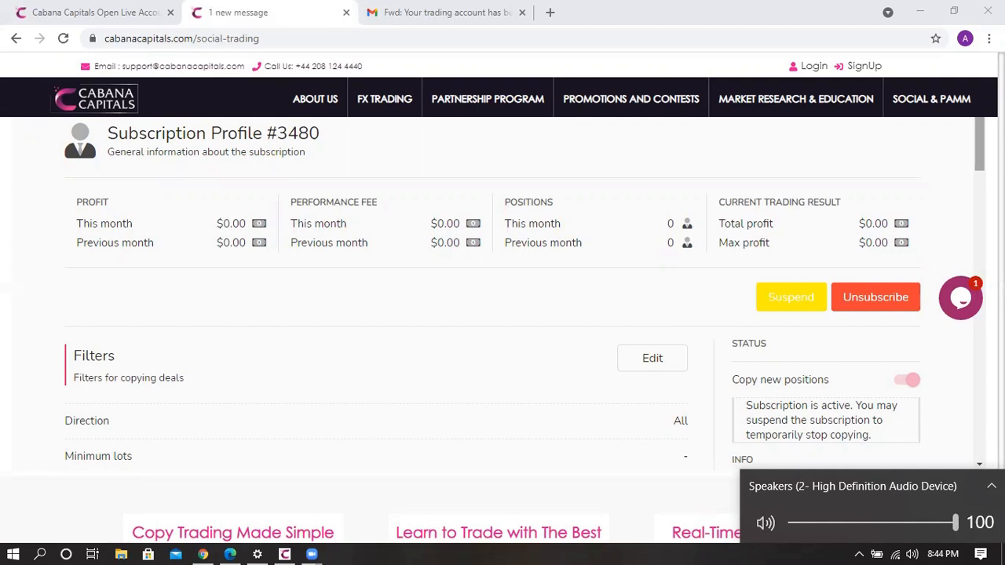
click(936, 159)
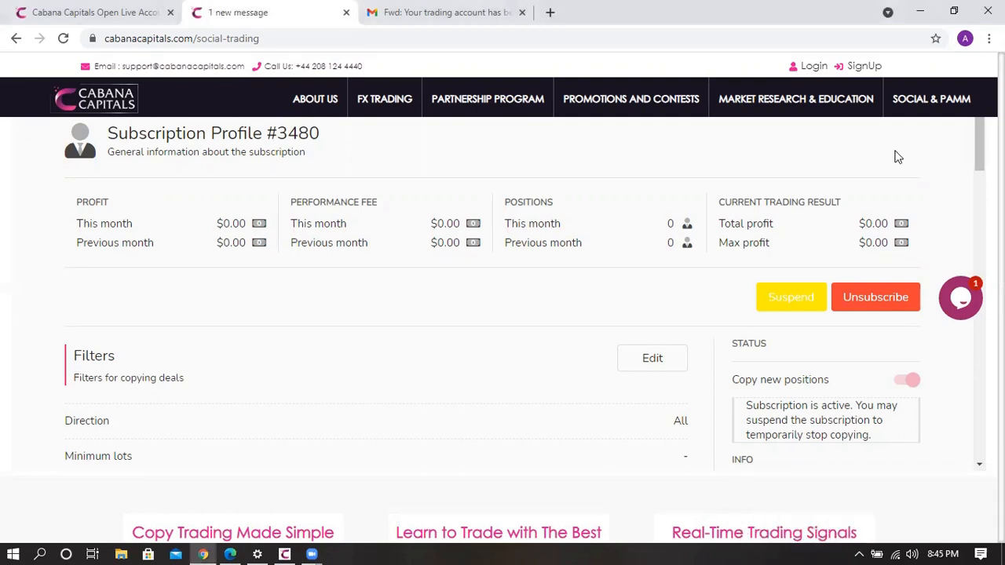
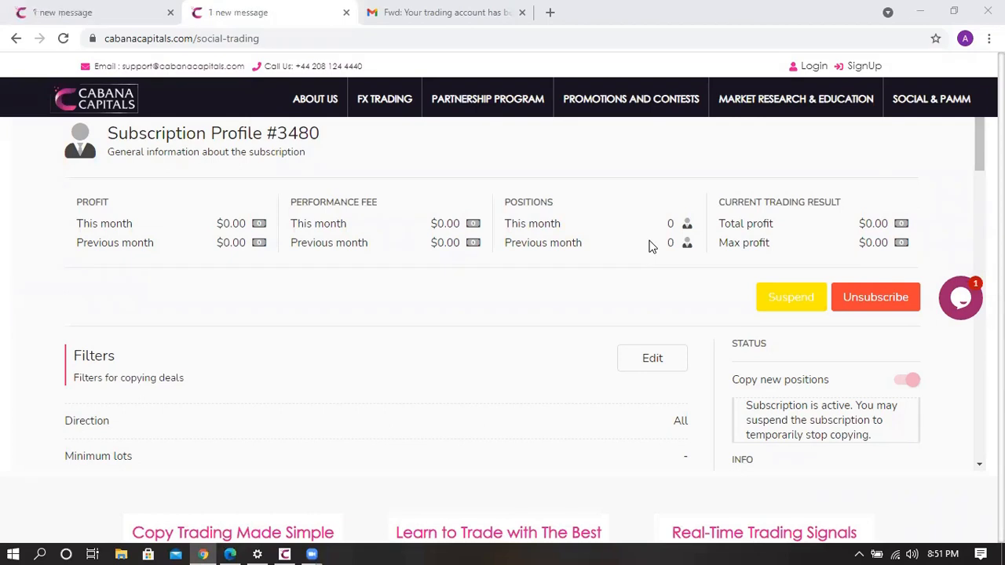
Step: Minimize the browser, switch to the Cabana Capitals MetaTrader terminal and examine its account history from the first deposit to the closing totals
click(920, 11)
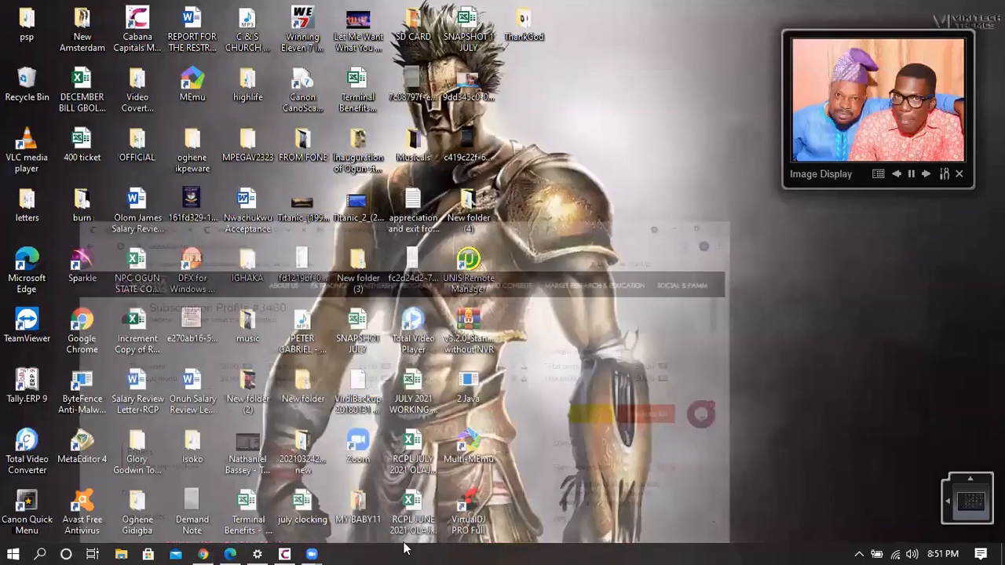
click(288, 550)
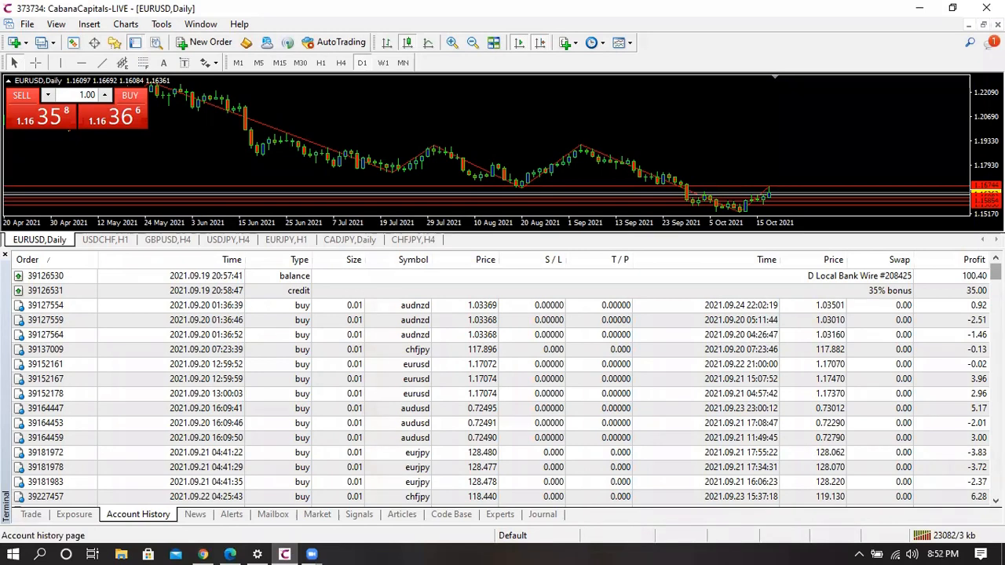
scroll(502, 385, down, 20)
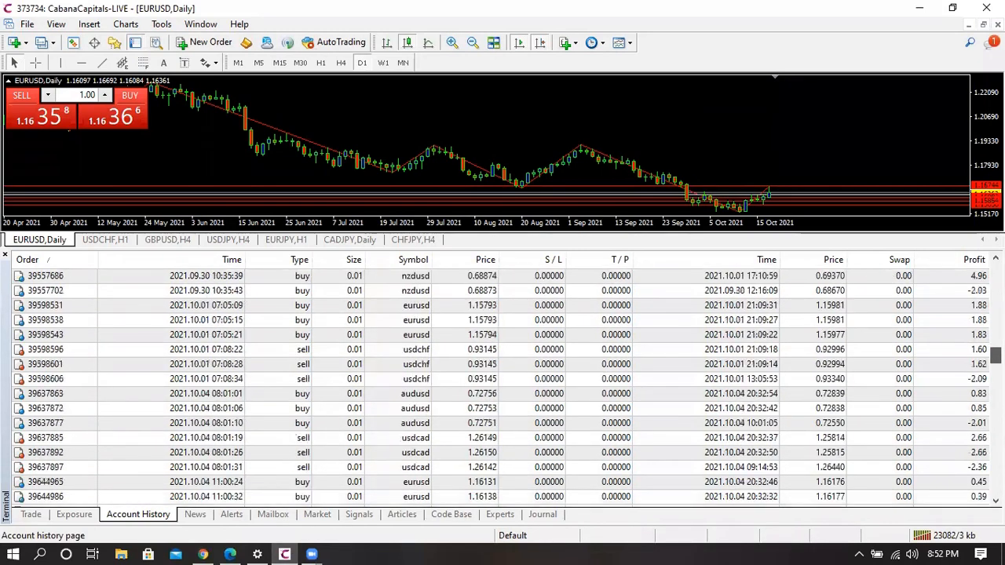
scroll(502, 384, down, 15)
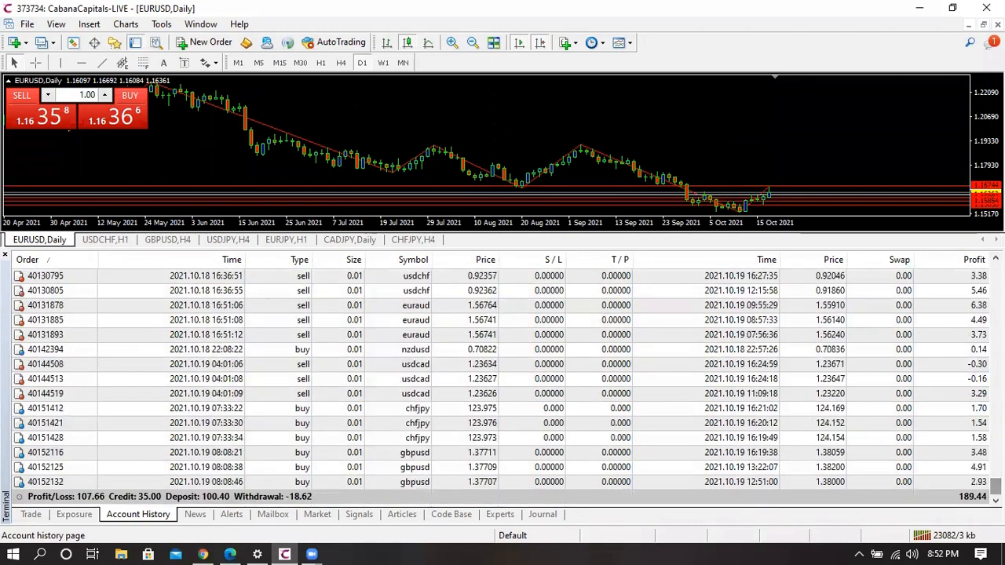
scroll(503, 385, up, 20)
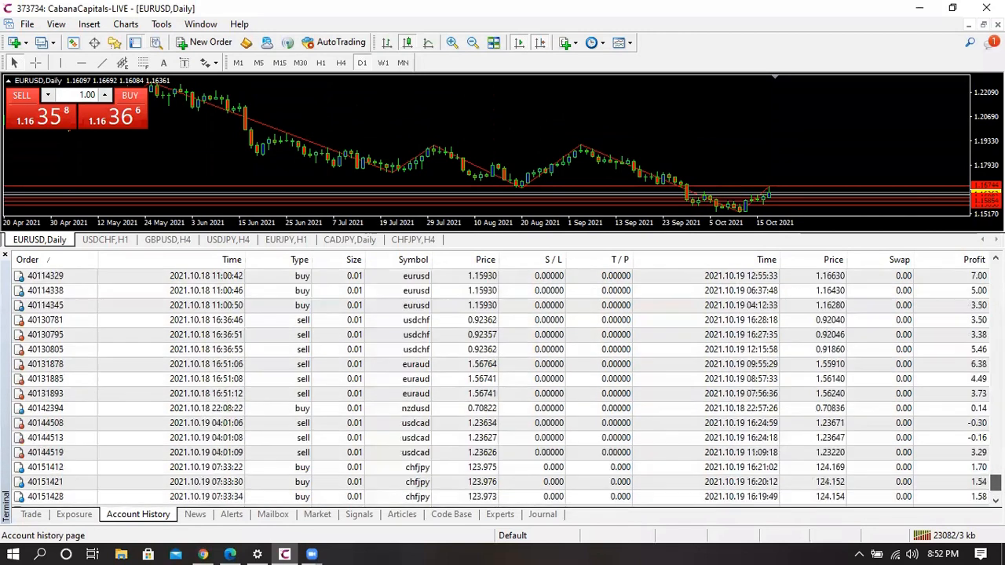
scroll(719, 330, up, 5)
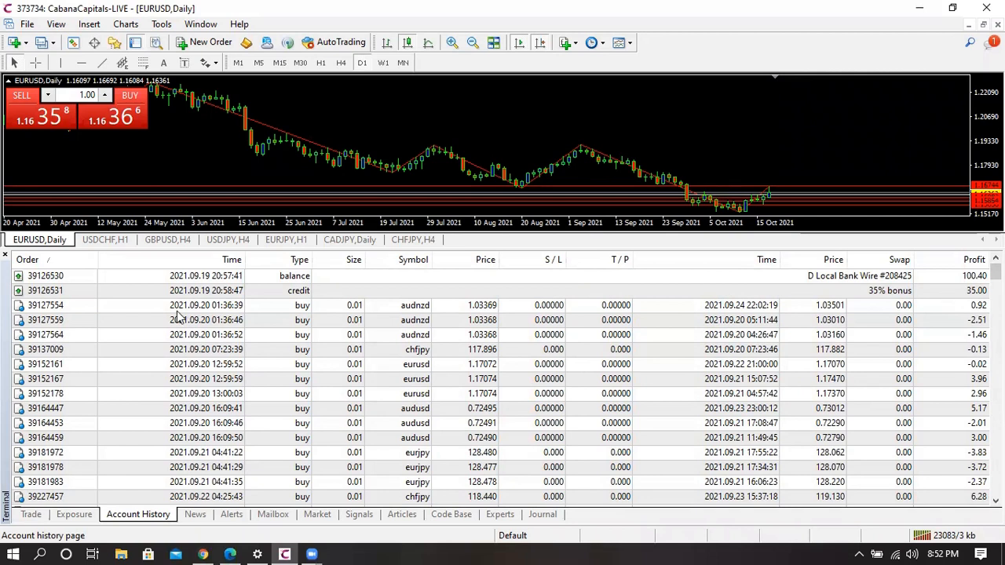
mouse_move(202, 314)
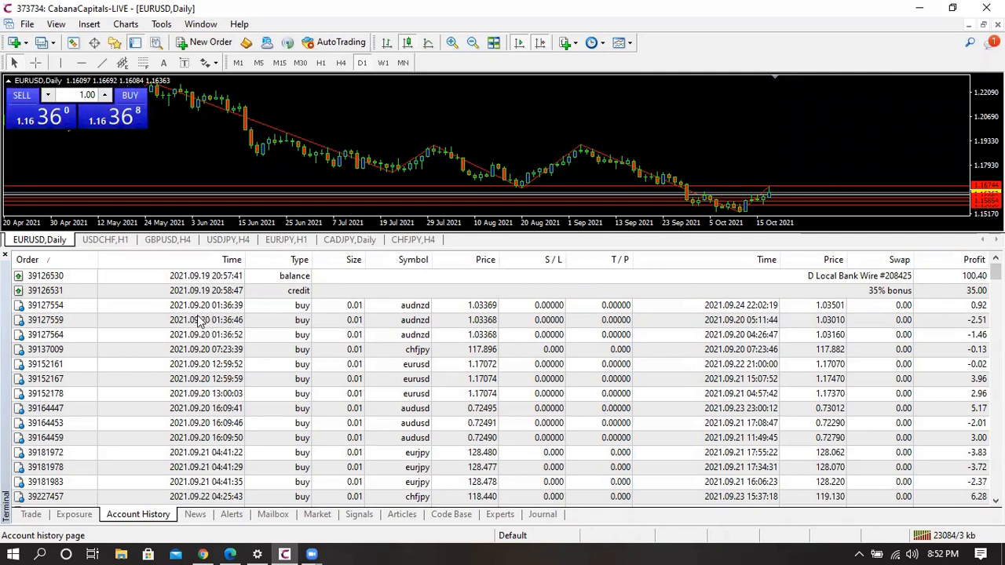
scroll(502, 385, down, 15)
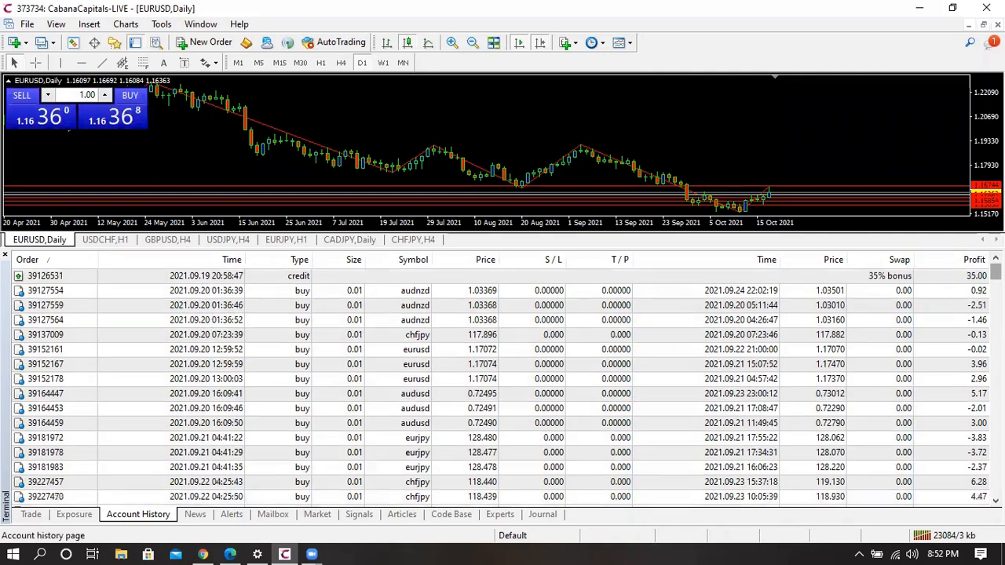
scroll(502, 384, down, 10)
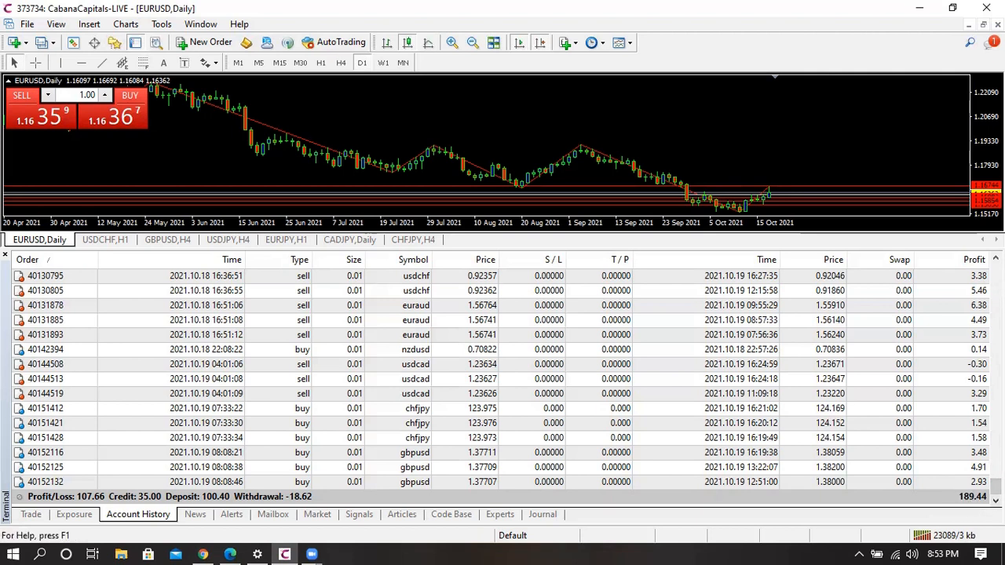
Step: Close the terminal's account history pane and switch the EURUSD chart to the weekly timeframe
click(6, 256)
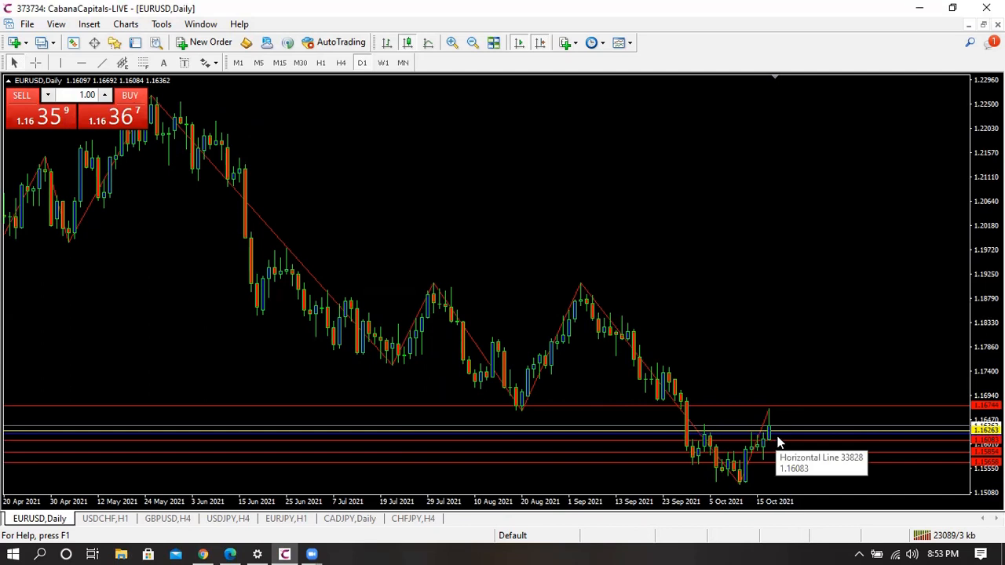
click(383, 63)
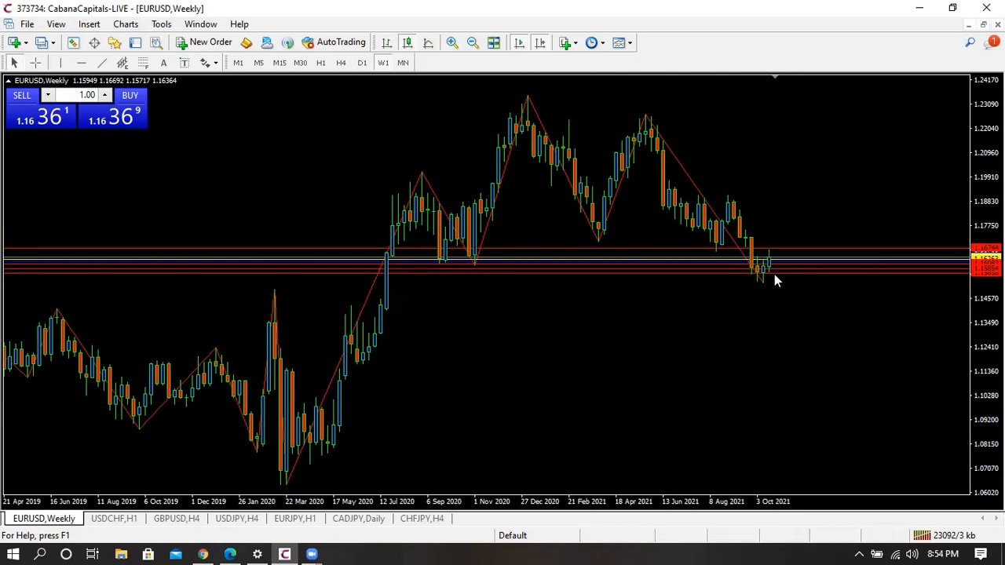
Step: Switch the EURUSD chart to the daily timeframe and turn its chart shift off and on again to review recent price action
mouse_move(772, 261)
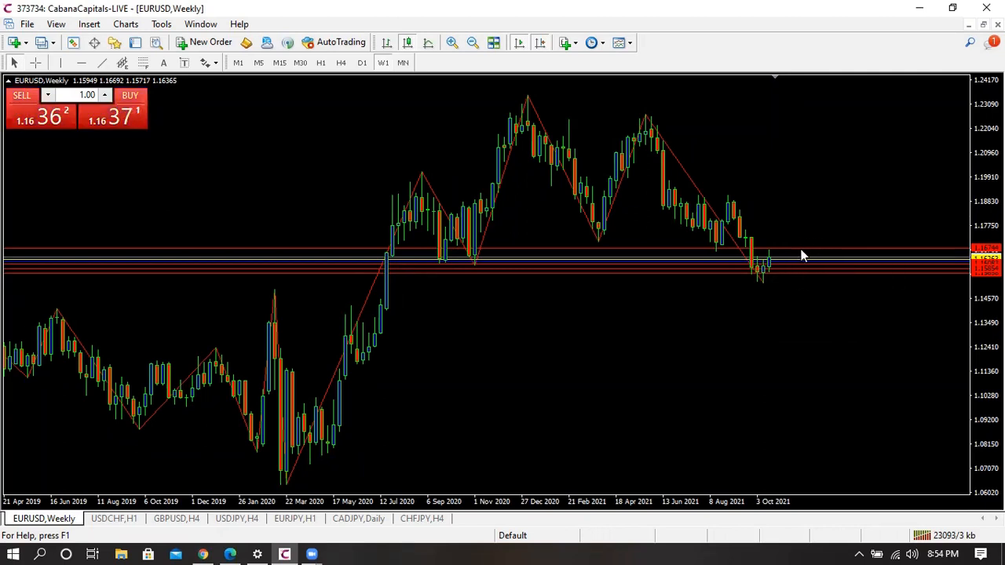
click(361, 63)
click(540, 45)
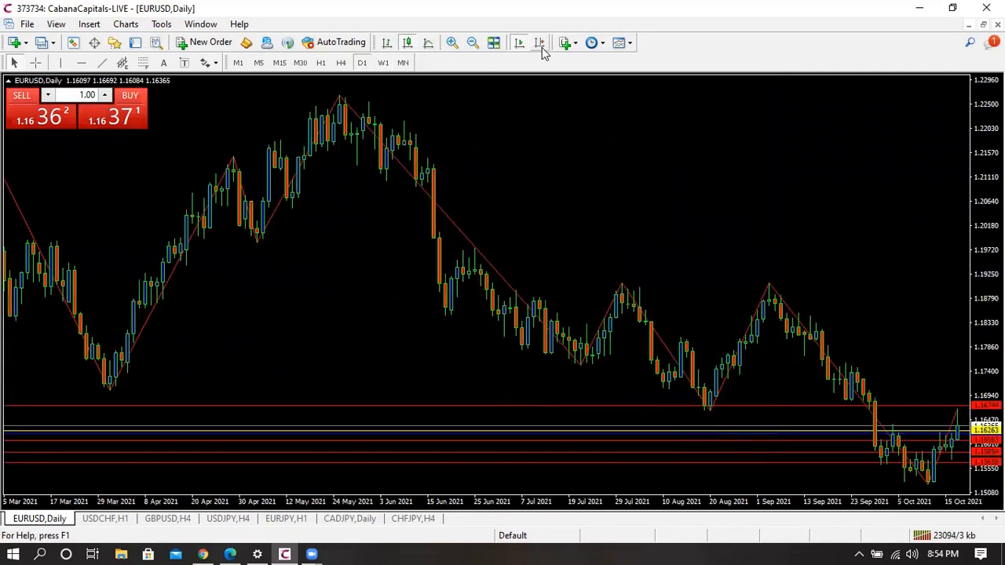
click(541, 47)
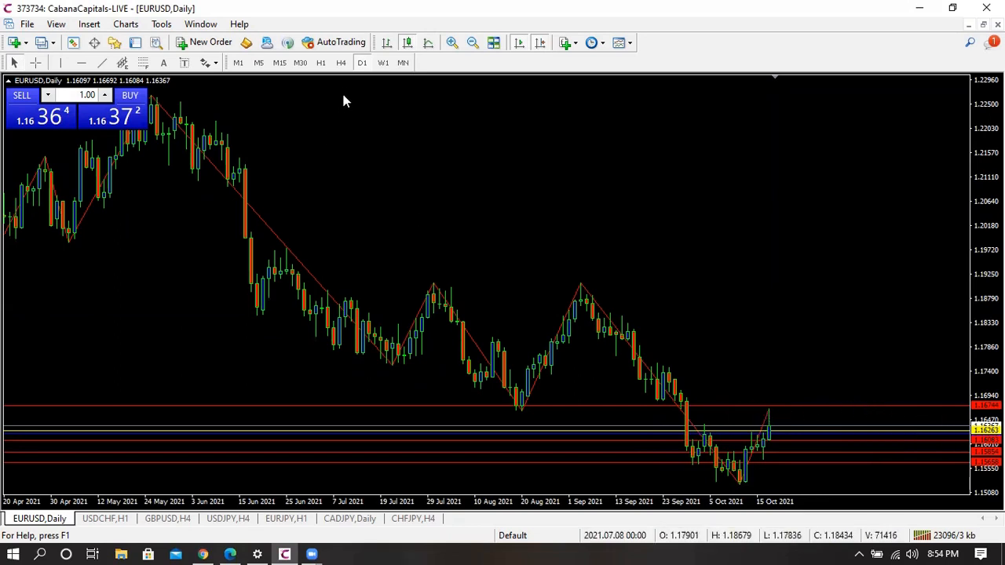
Step: Switch the EURUSD chart to the H4 timeframe, reapply the chart shift and draw a horizontal line at about 1.16600 near the recent high
click(341, 63)
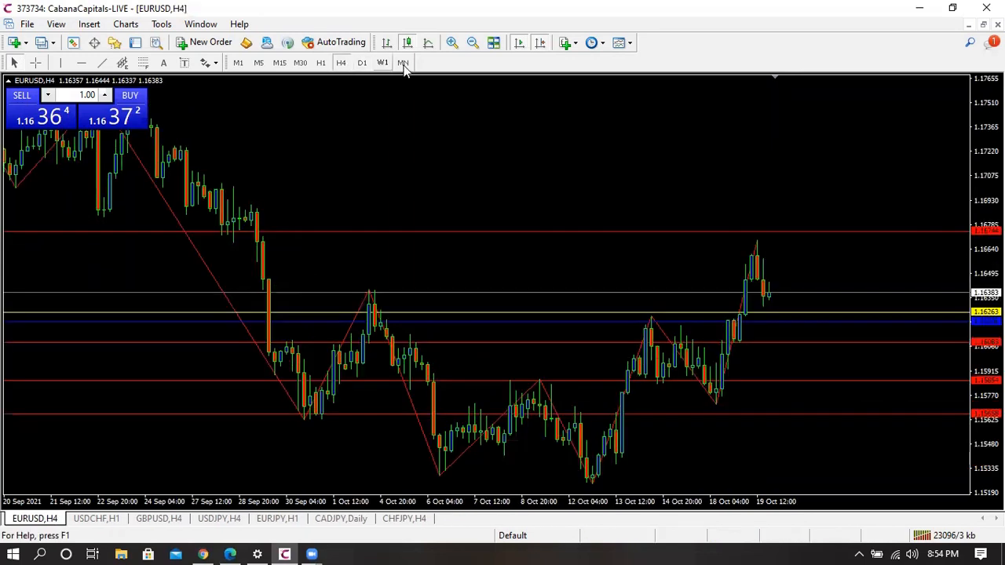
click(540, 43)
click(539, 44)
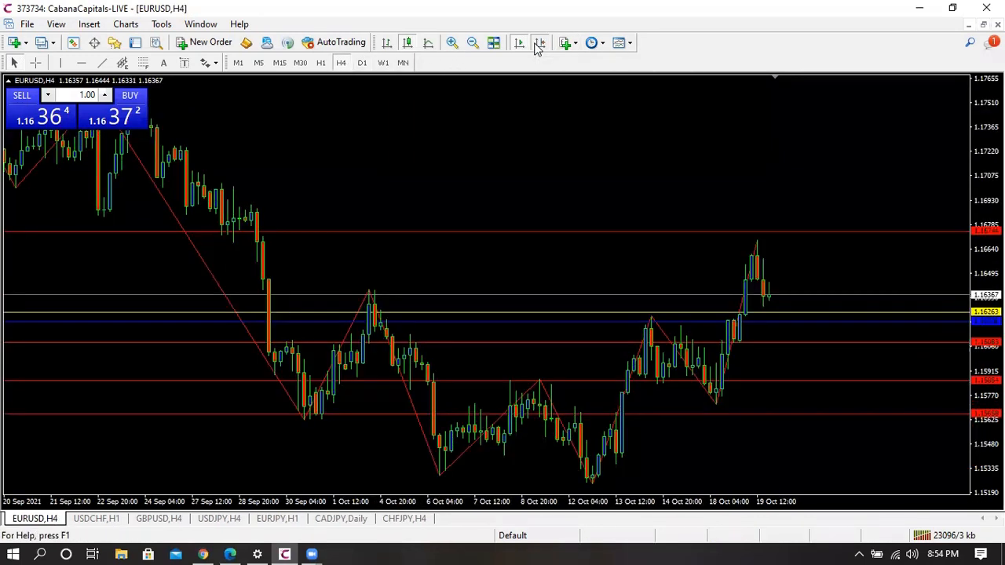
click(81, 63)
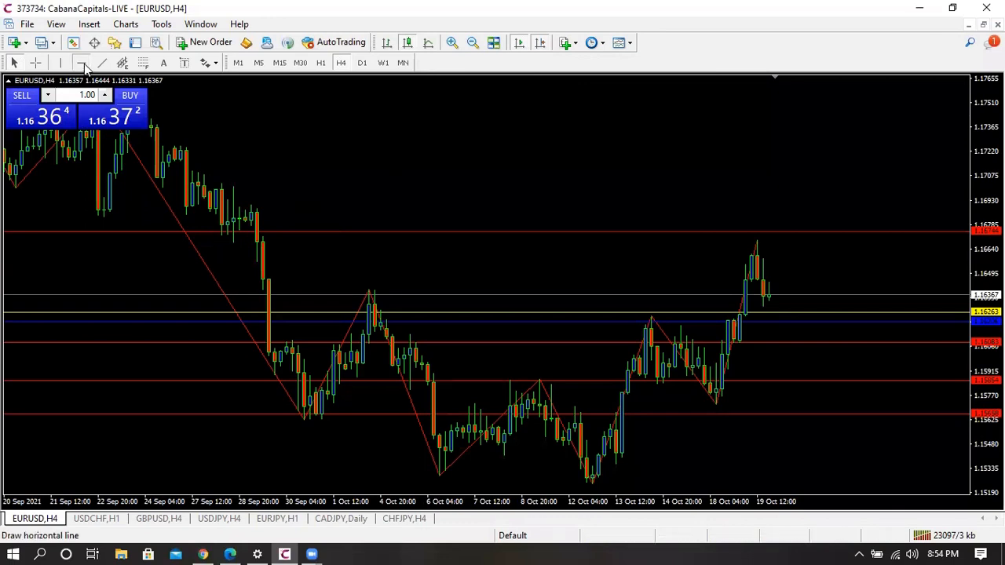
click(761, 256)
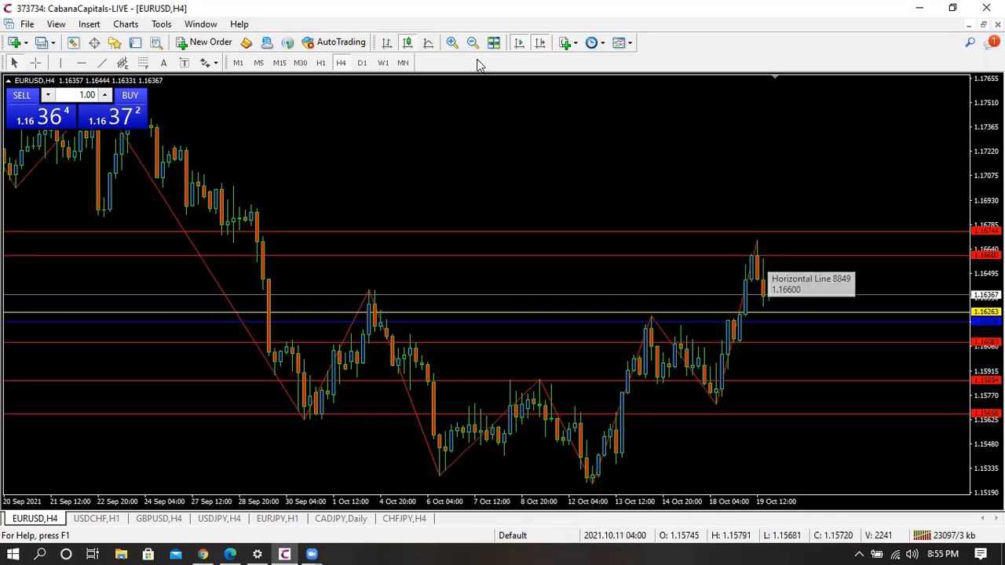
Step: Switch the EURUSD chart to the H1 timeframe, reapply the chart shift and draw a horizontal line at about 1.16555, just below the 1.16600 line
click(319, 65)
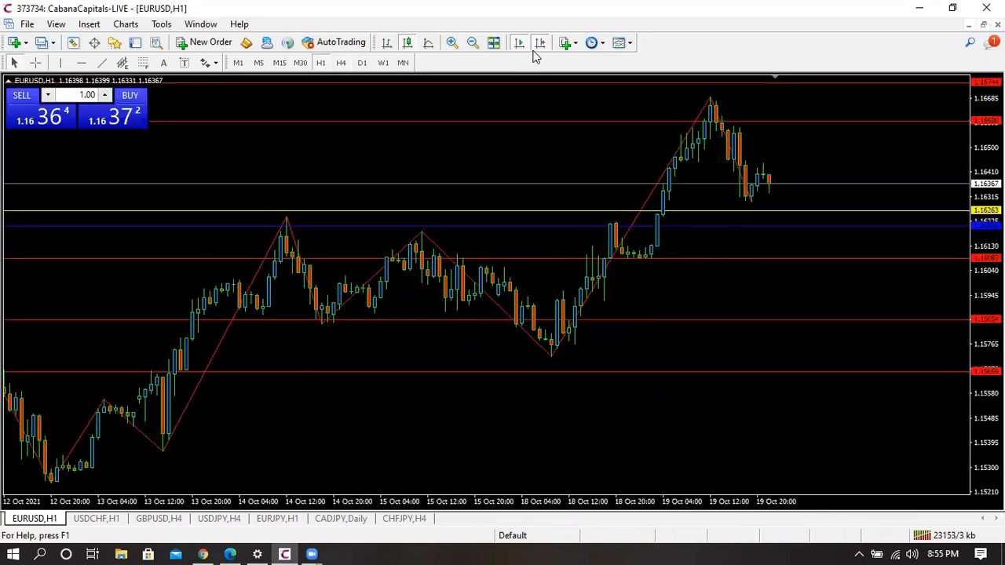
click(540, 42)
click(540, 43)
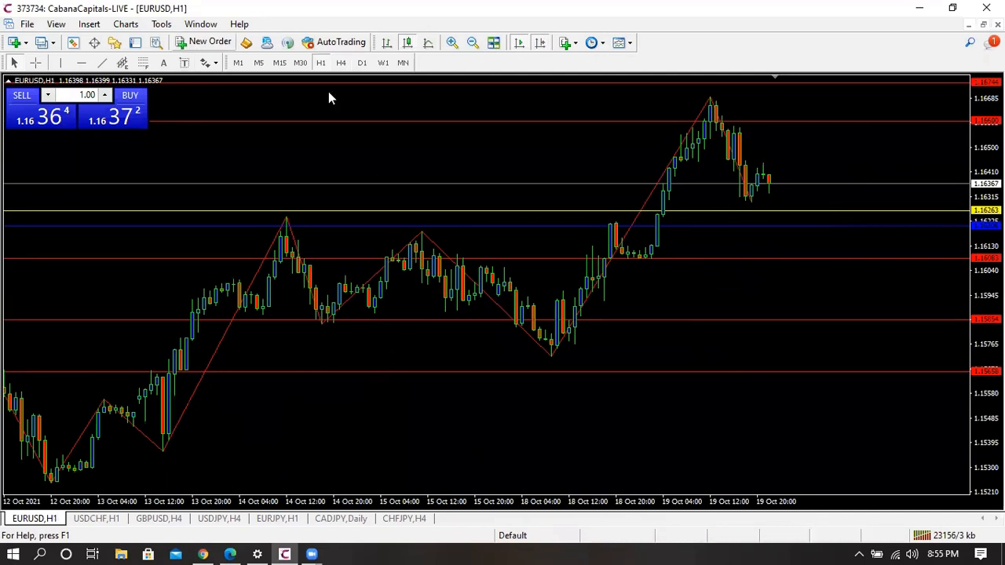
click(81, 63)
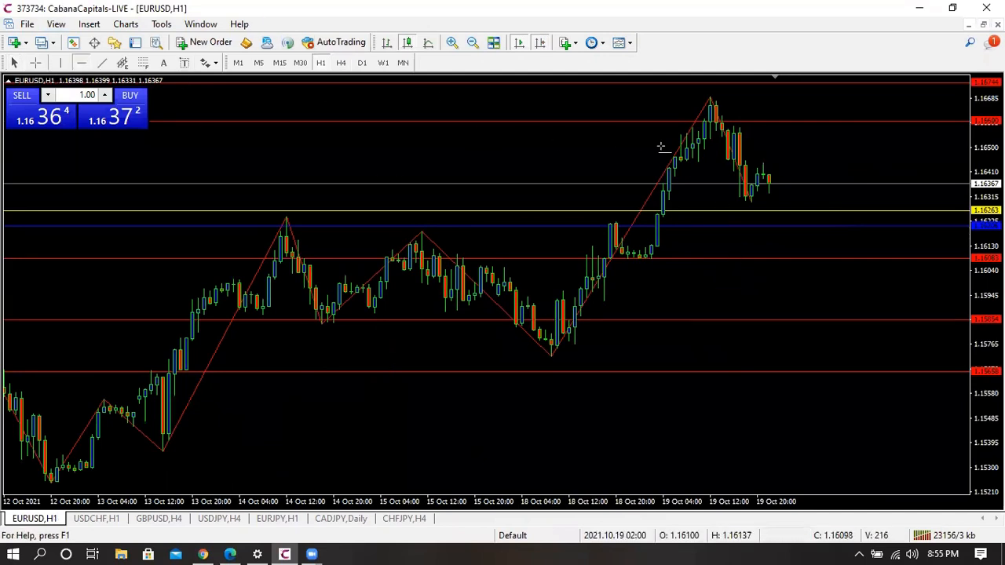
click(740, 133)
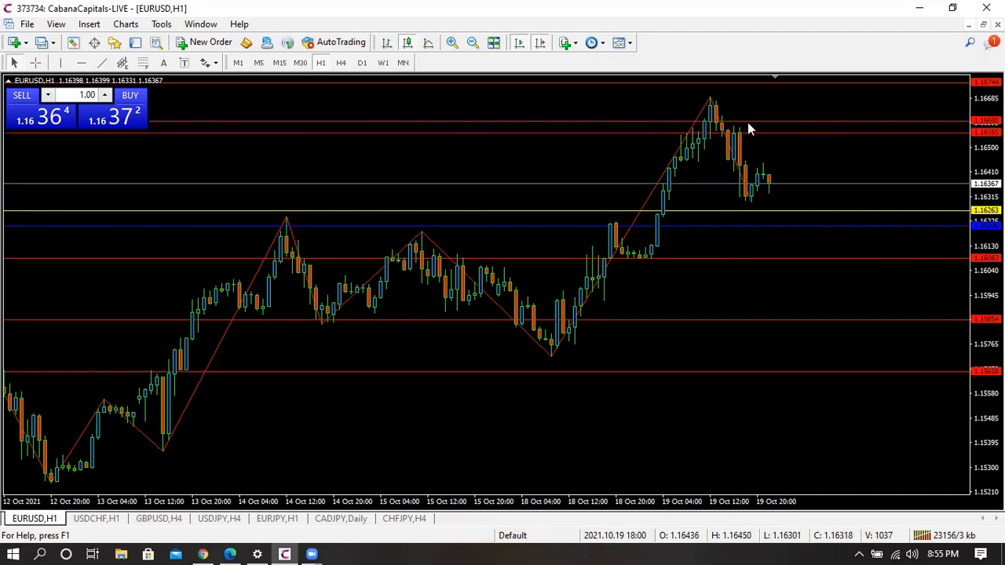